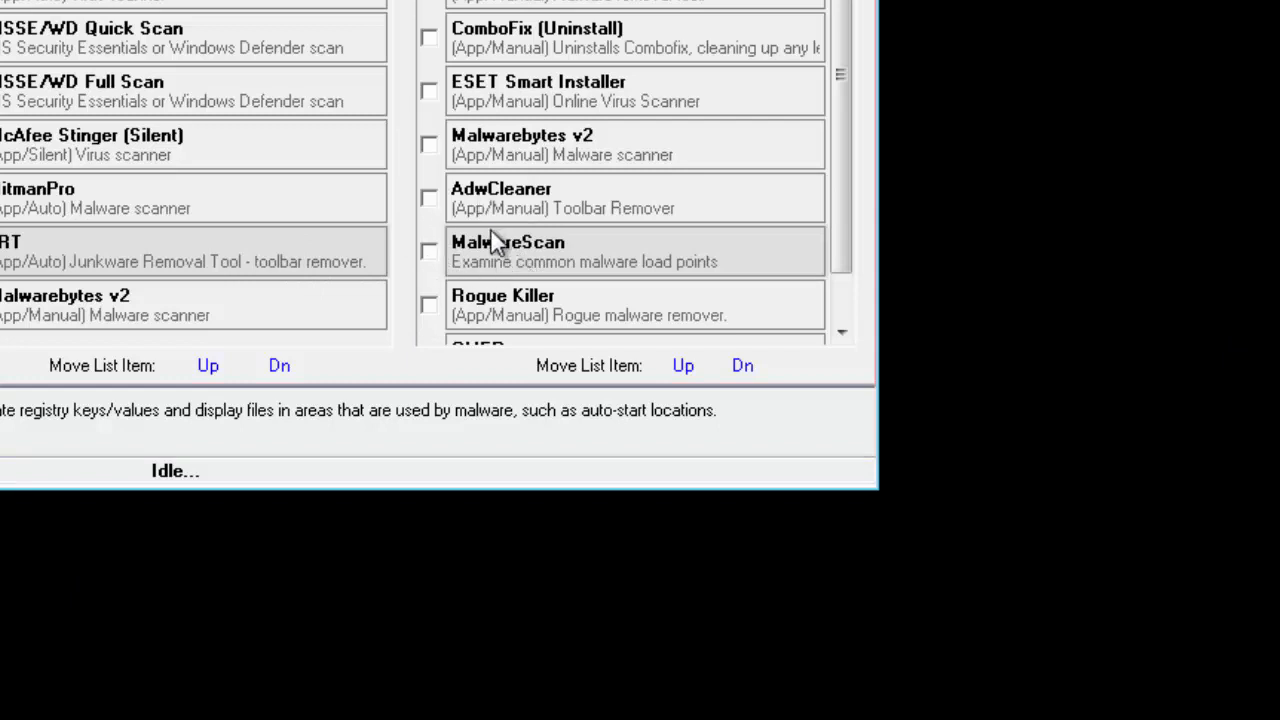
Open the tool for adding apps and functions and list all d7II functions
{"action": "right_click", "coordinate": [579, 246]}
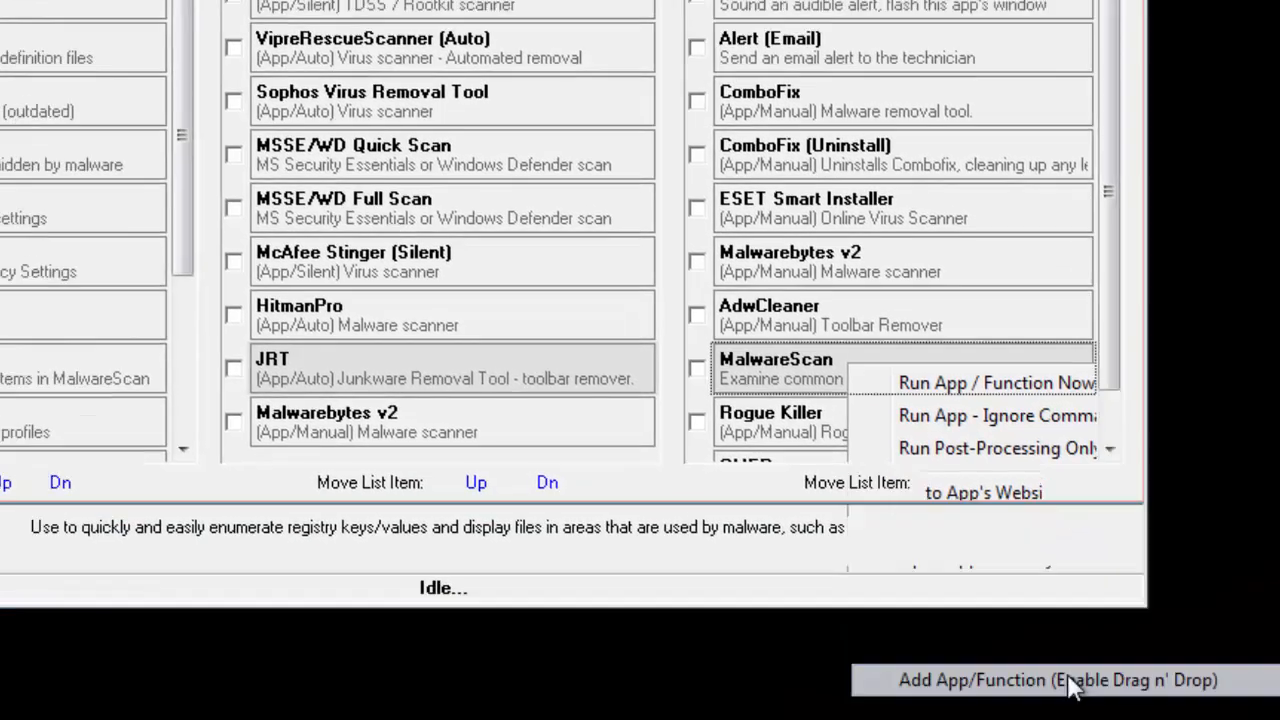
{"action": "left_click", "coordinate": [808, 566]}
{"action": "left_click", "coordinate": [851, 417]}
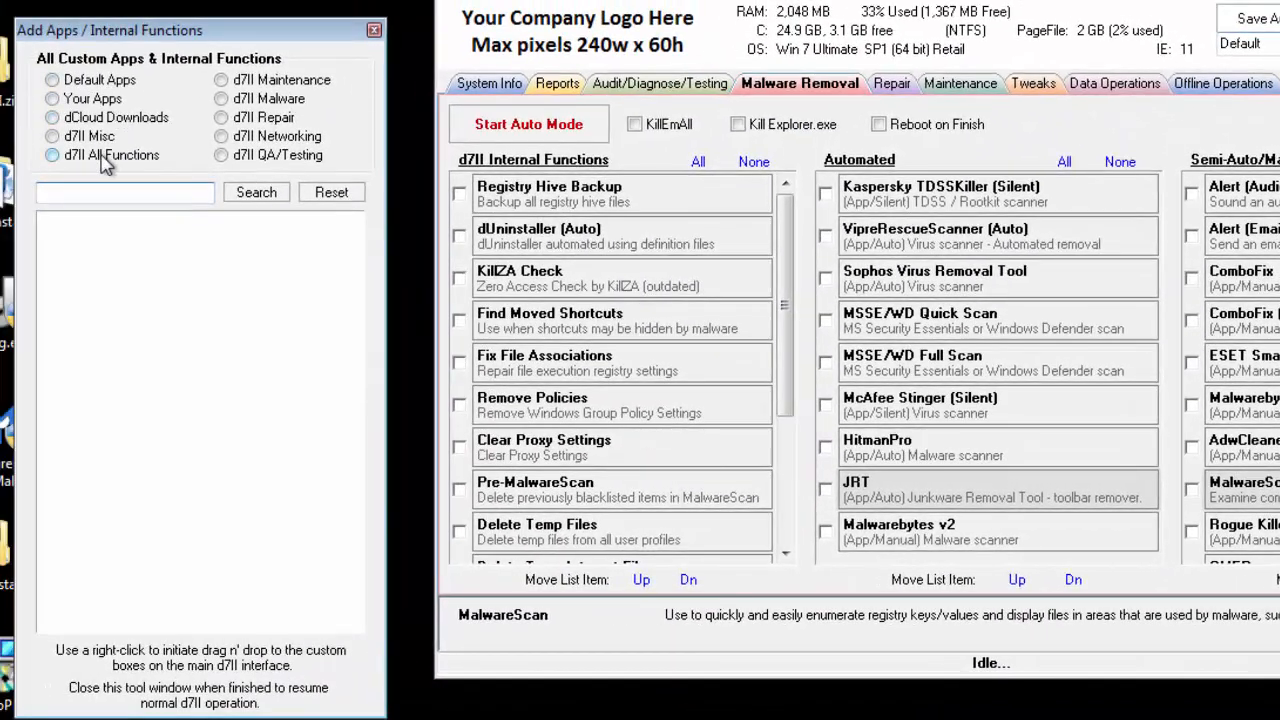
{"action": "left_click", "coordinate": [20, 138]}
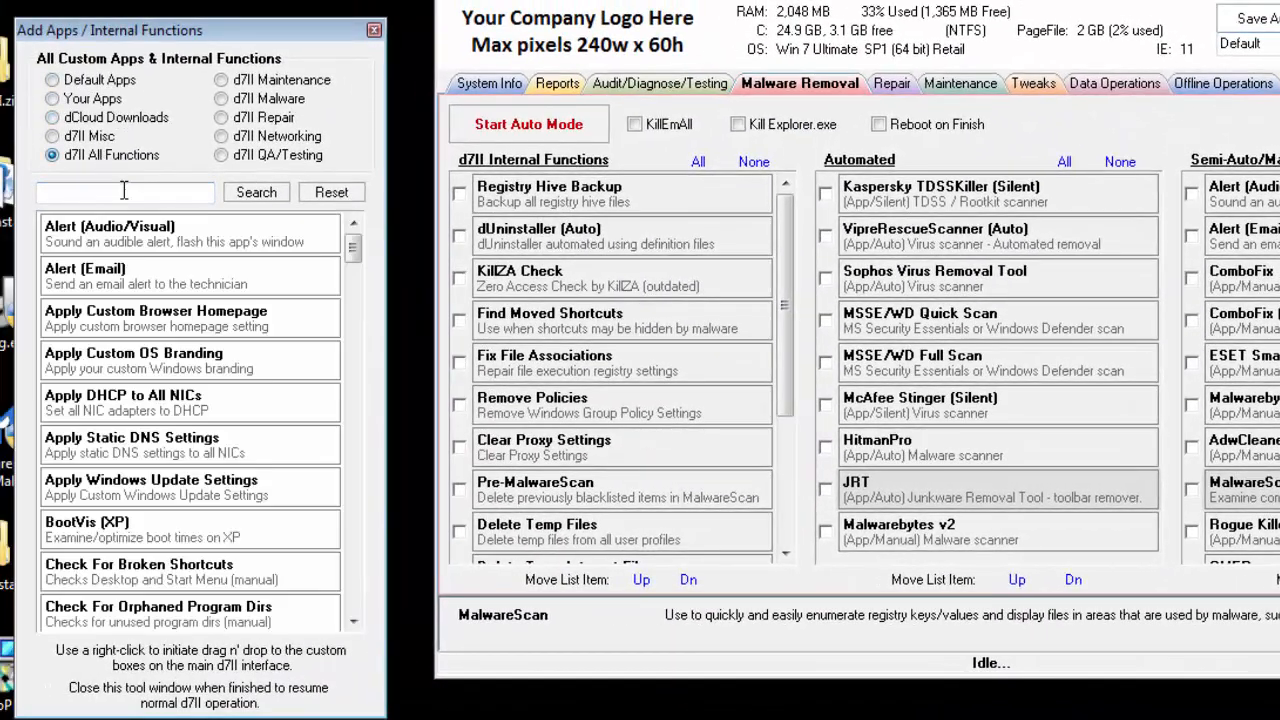
Search the function list for malwarescan, select the MalwareScan entry, and close the add-apps window
{"action": "type", "text": "malw"}
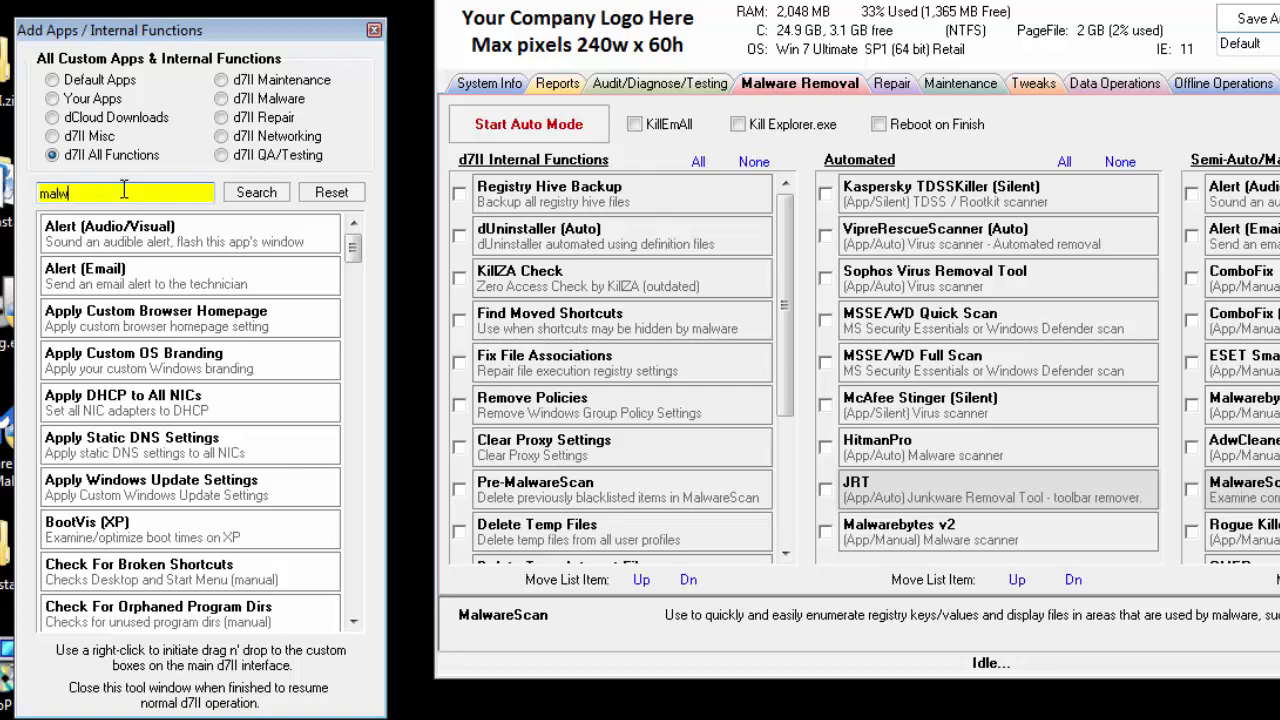
{"action": "type", "text": "arescan"}
{"action": "key", "text": "Return"}
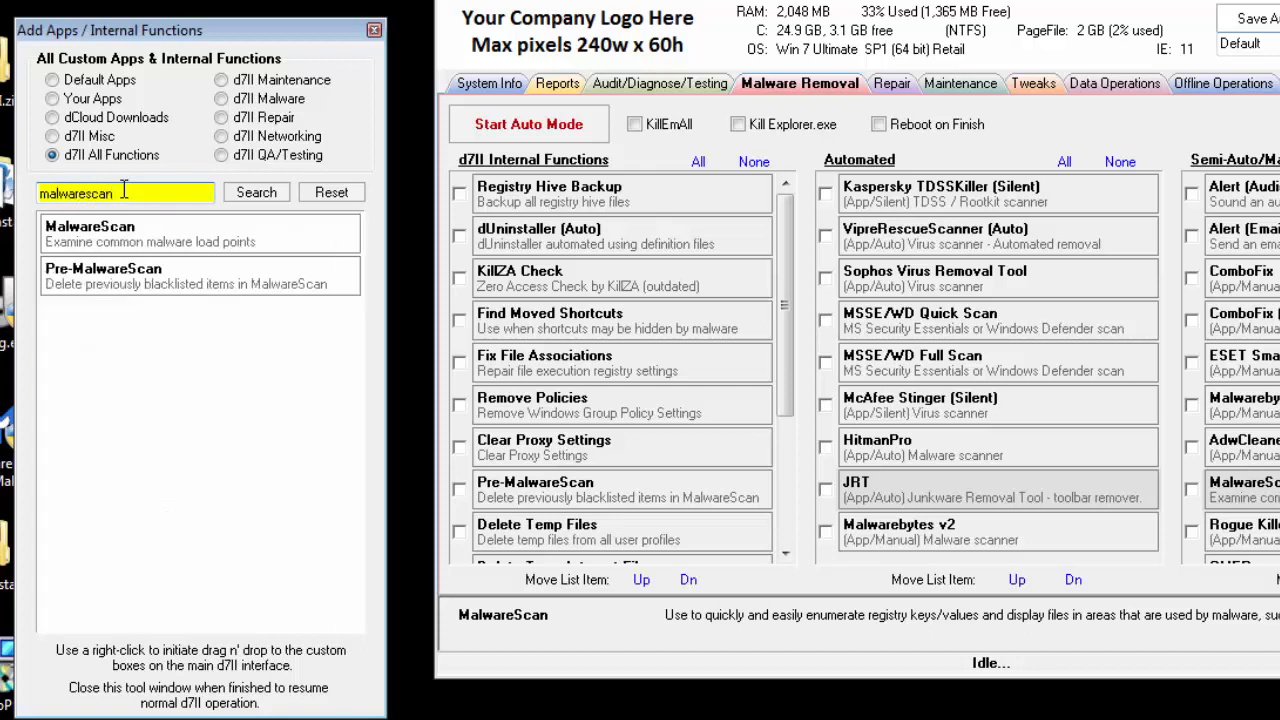
{"action": "left_click", "coordinate": [155, 240]}
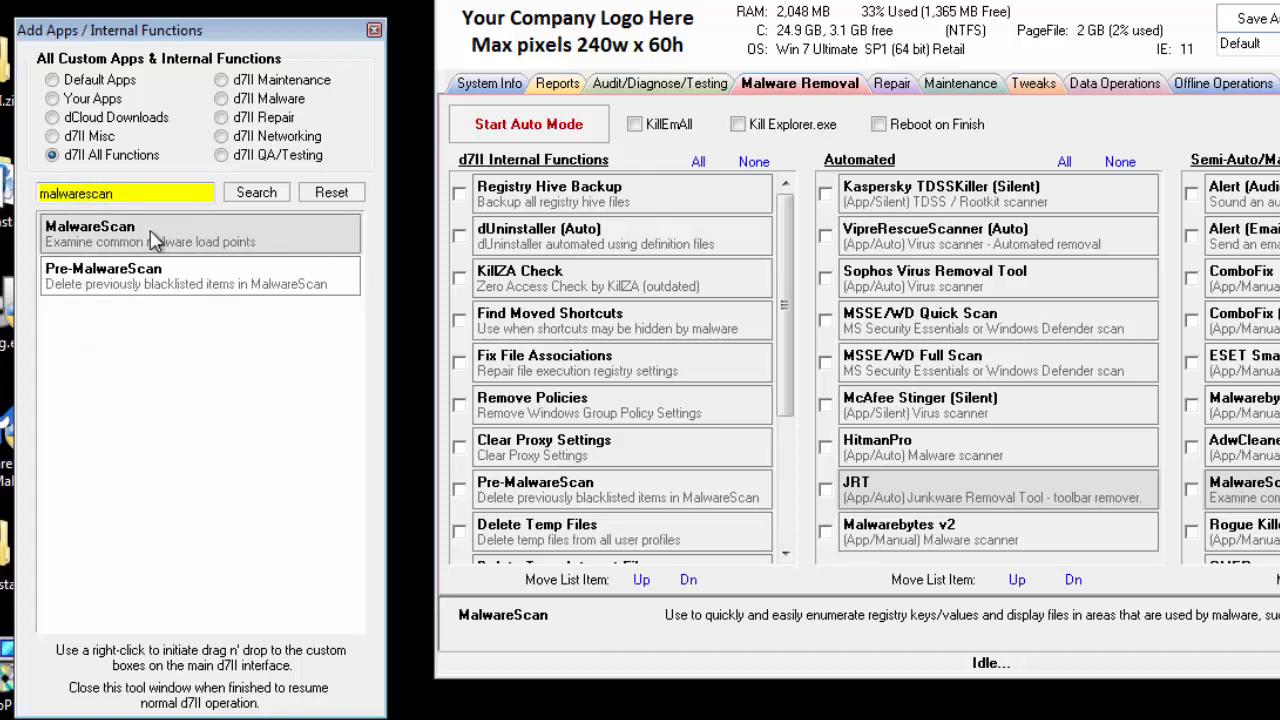
{"action": "left_click", "coordinate": [374, 30]}
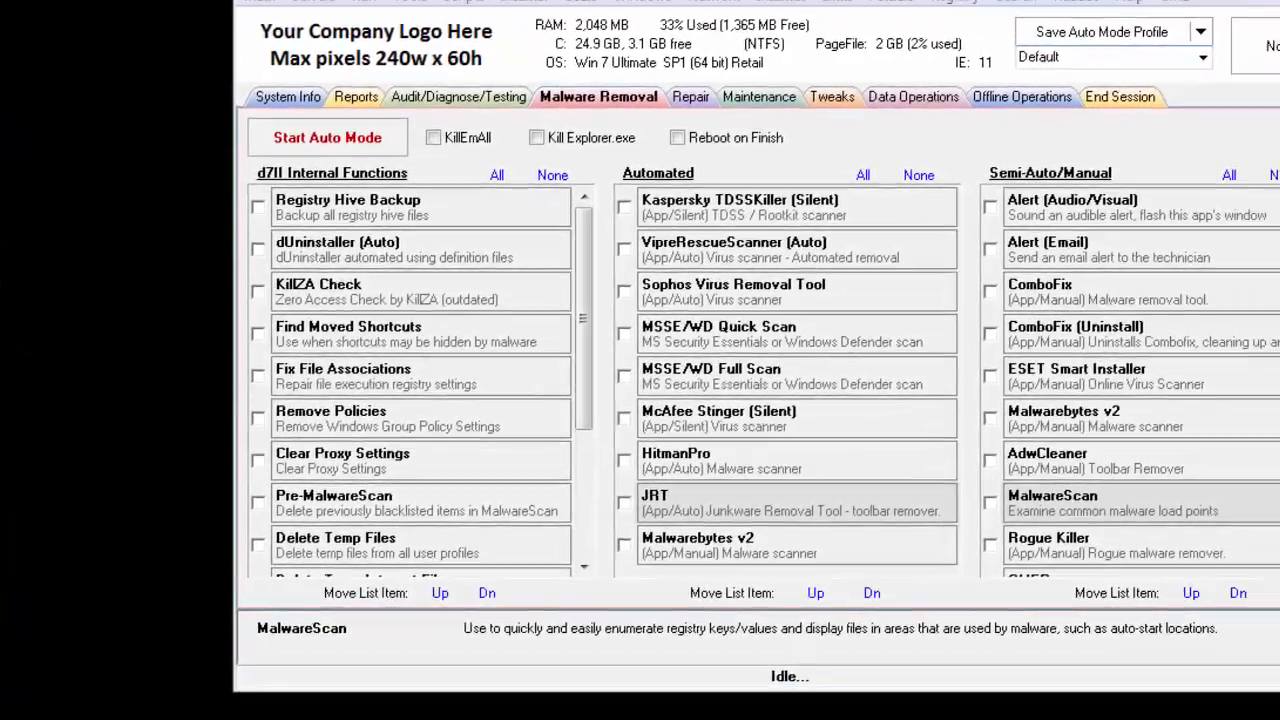
Launch MalwareScan from the Semi-Auto/Manual list and reposition its window
{"action": "left_click", "coordinate": [1245, 490]}
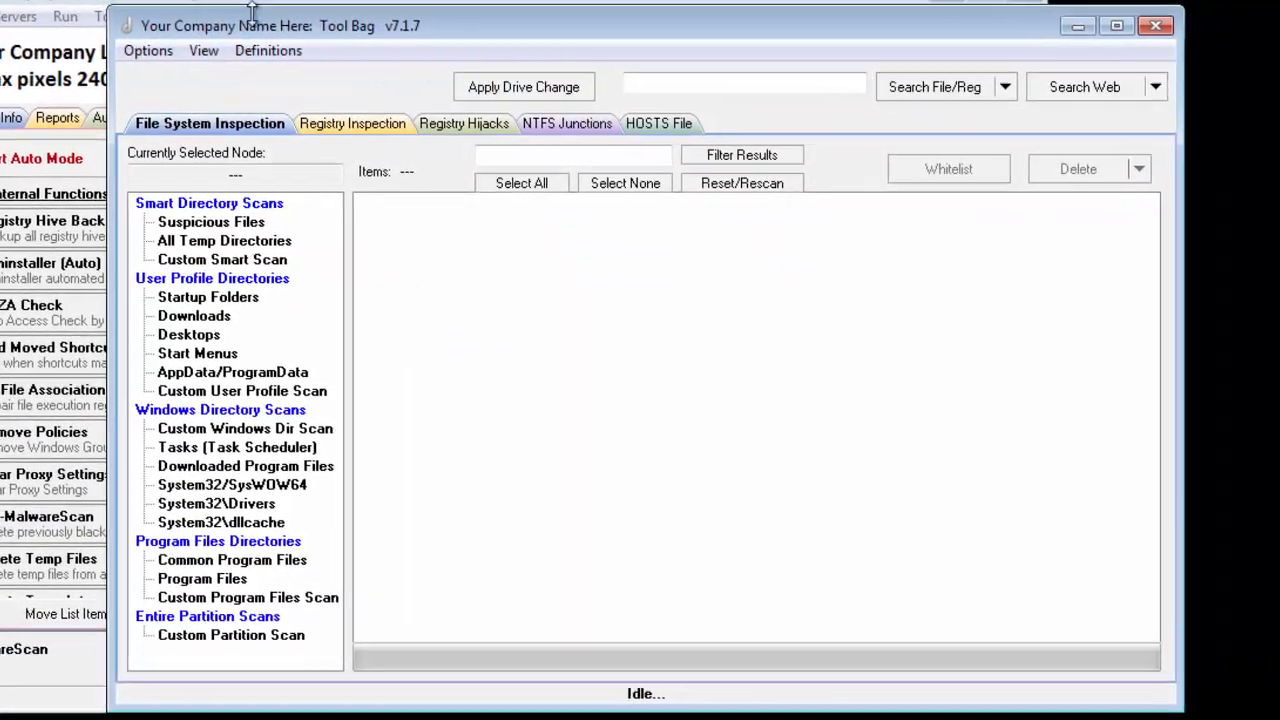
{"action": "left_click_drag", "start_coordinate": [350, 33], "coordinate": [258, 31]}
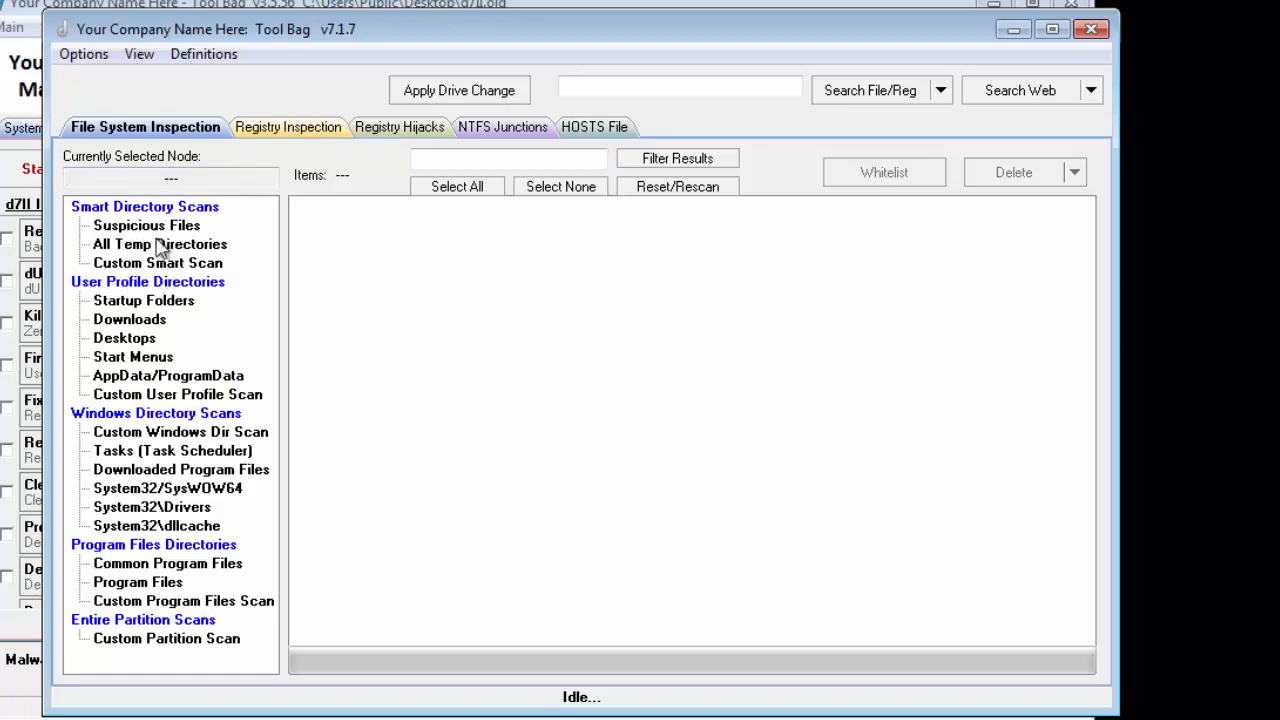
Review the search options for All Temp Directories and check the Enable Custom File Search for All Locations setting
{"action": "left_click", "coordinate": [179, 249]}
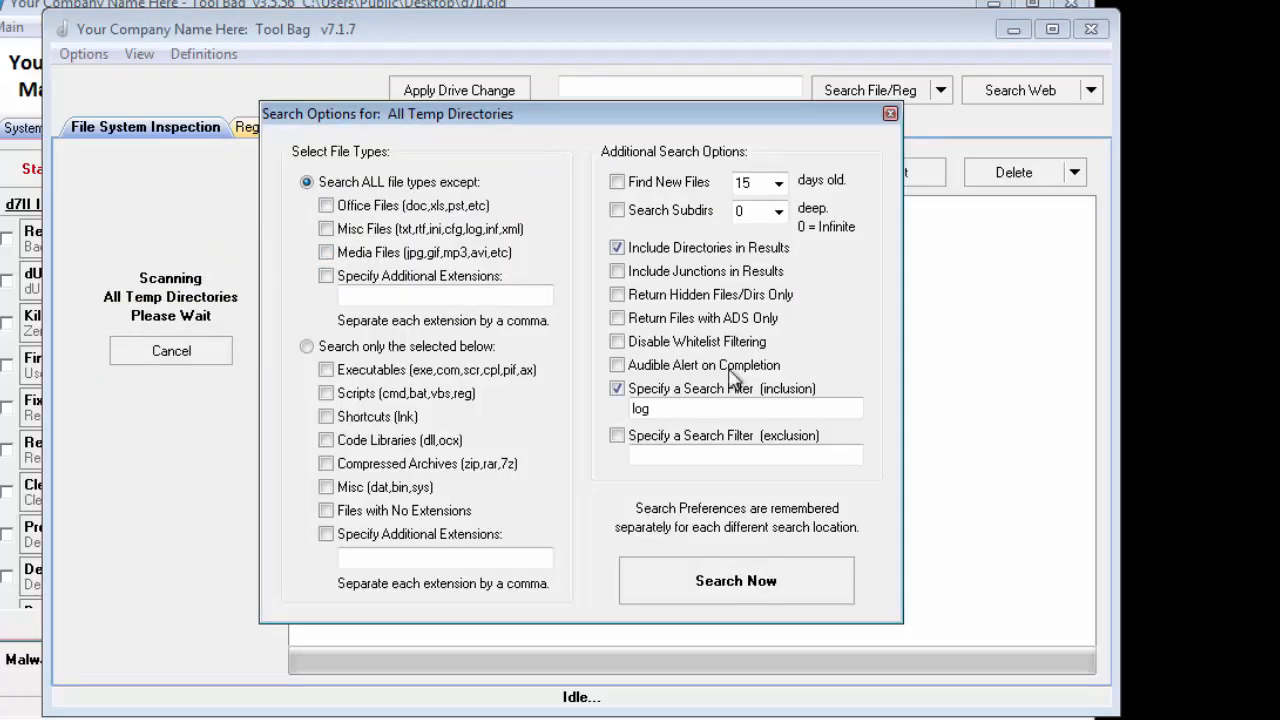
{"action": "left_click", "coordinate": [890, 114]}
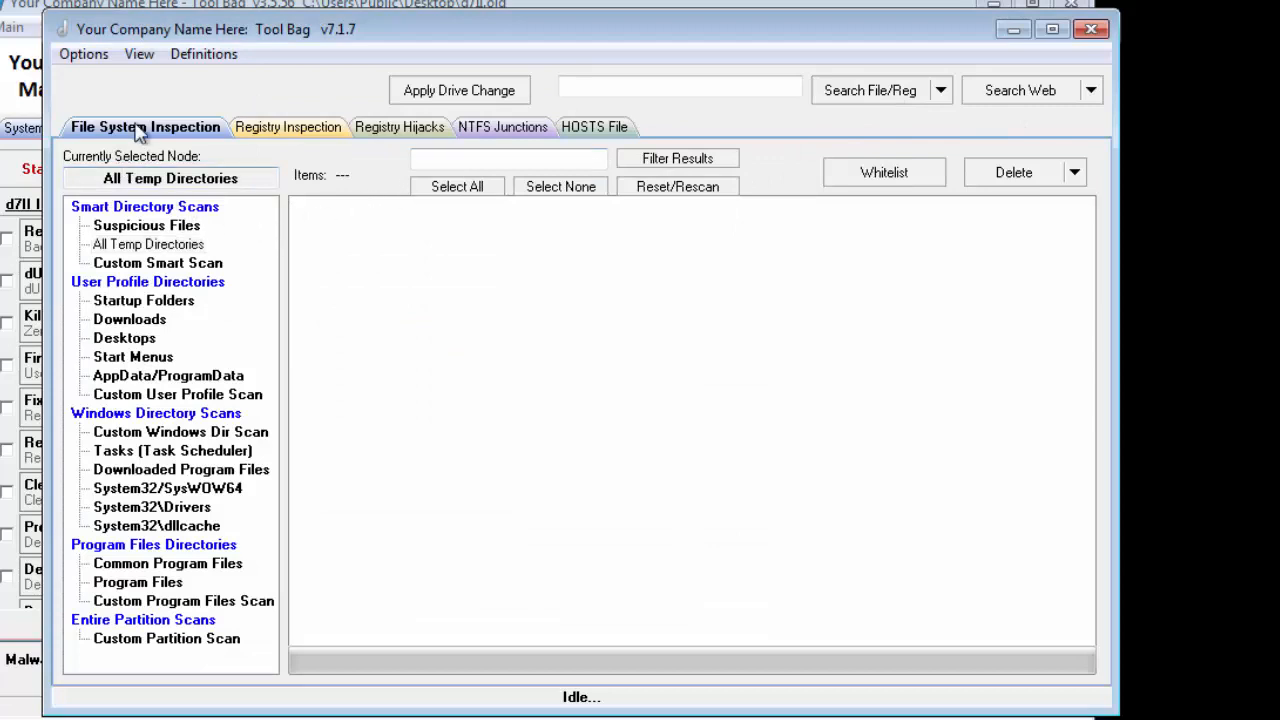
{"action": "left_click", "coordinate": [98, 58]}
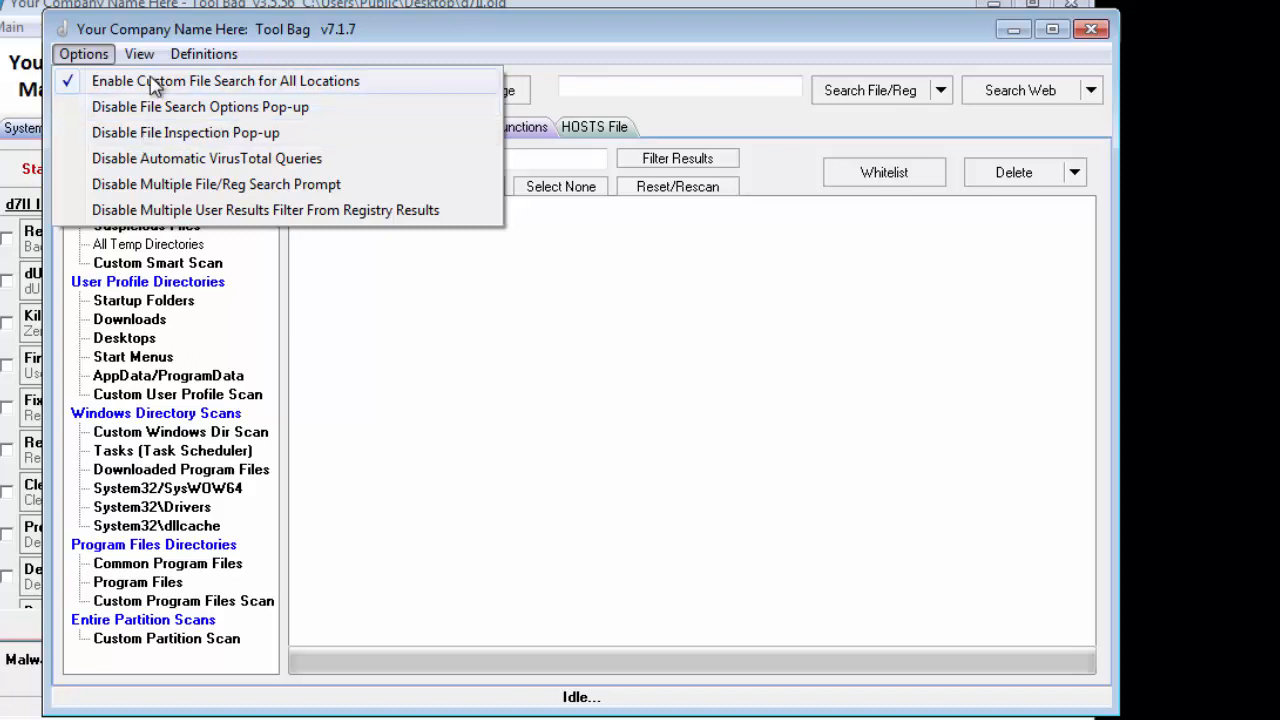
{"action": "left_click", "coordinate": [97, 50]}
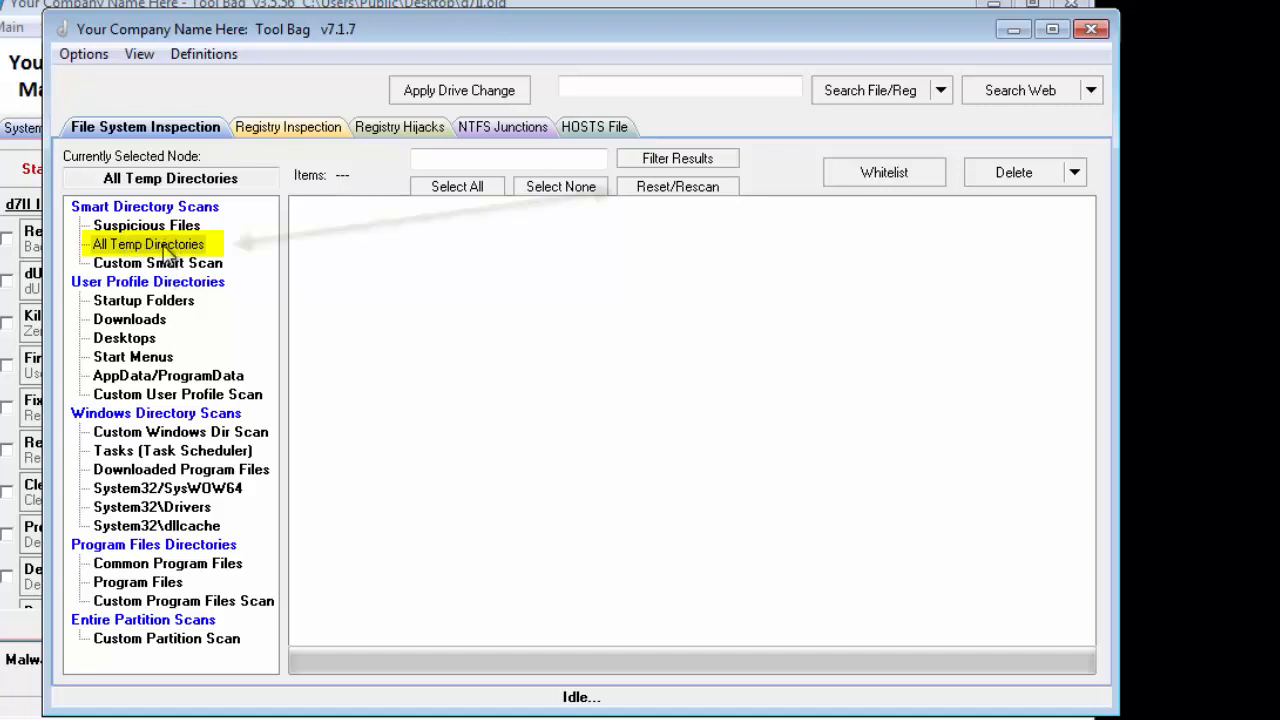
Rescan All Temp Directories across all file types, with directories included and the inclusion filter log
{"action": "left_click", "coordinate": [692, 195]}
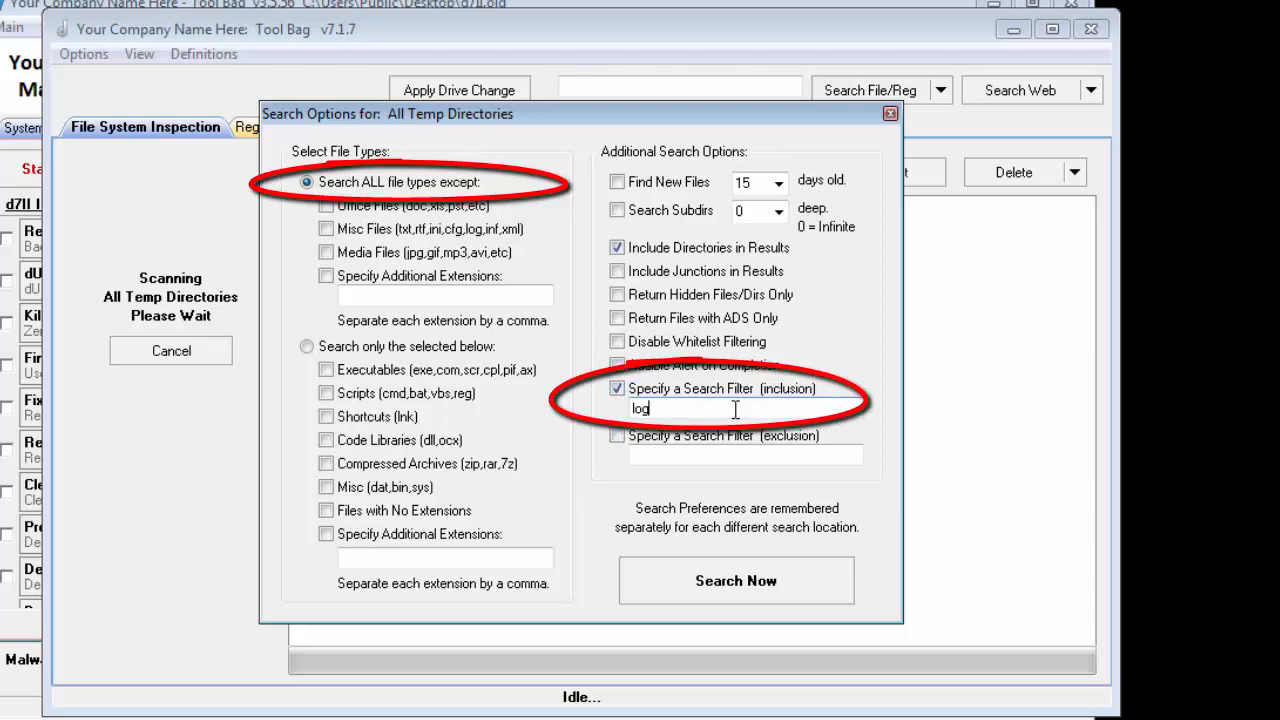
{"action": "left_click_drag", "start_coordinate": [689, 406], "coordinate": [500, 408]}
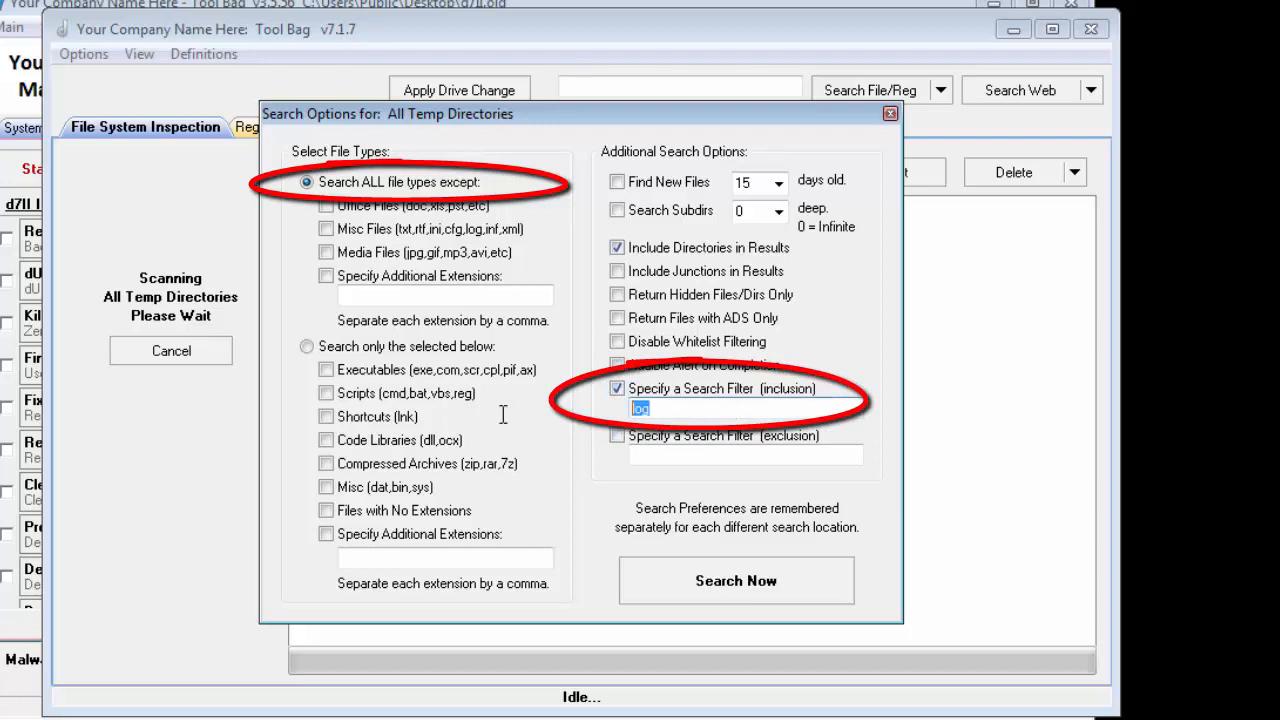
{"action": "left_click", "coordinate": [674, 409]}
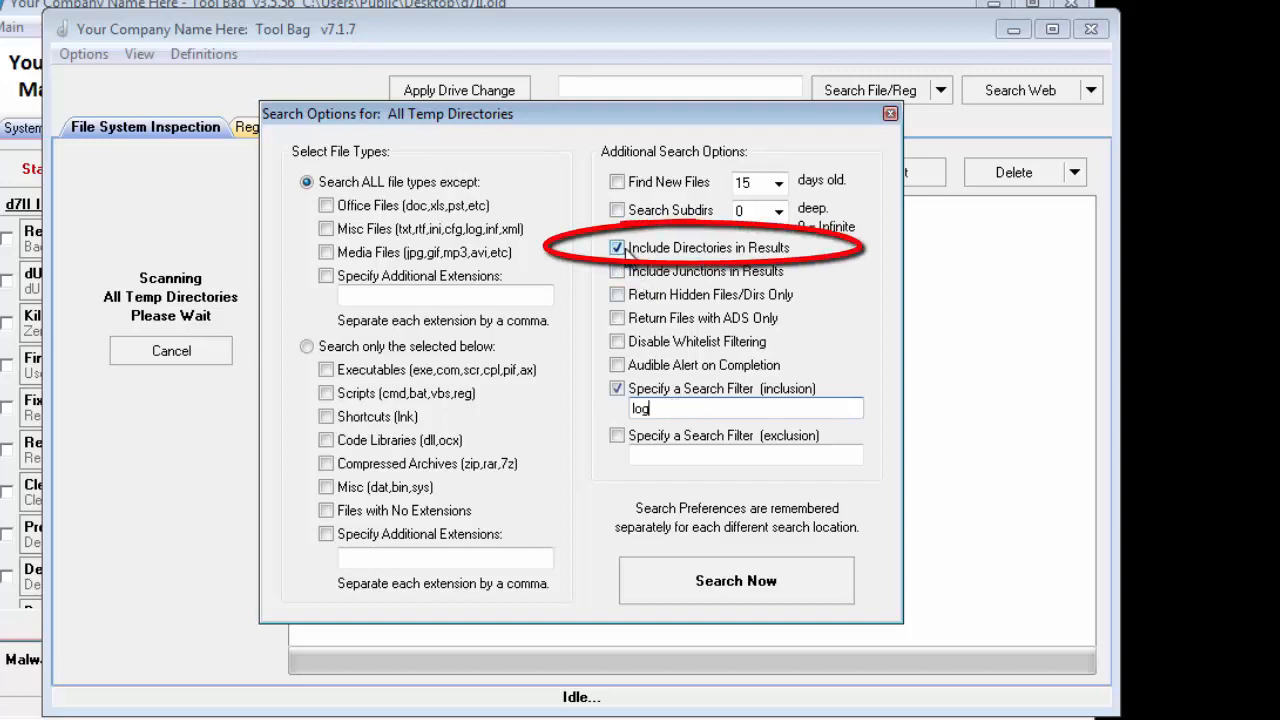
{"action": "left_click", "coordinate": [757, 593]}
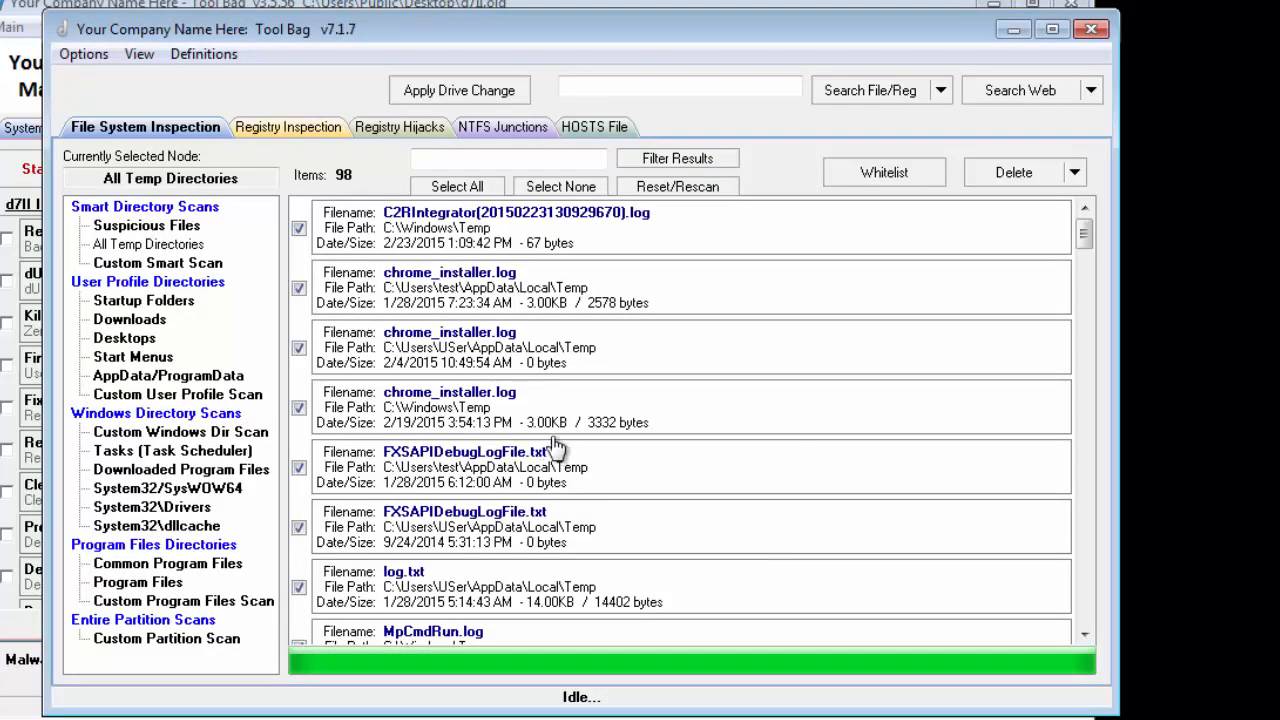
Inspect the file details of chrome_installer.log, FXSAPIDebugLogFile.txt, log.txt and MpCmdRun.log in the scan results
{"action": "left_click", "coordinate": [524, 364]}
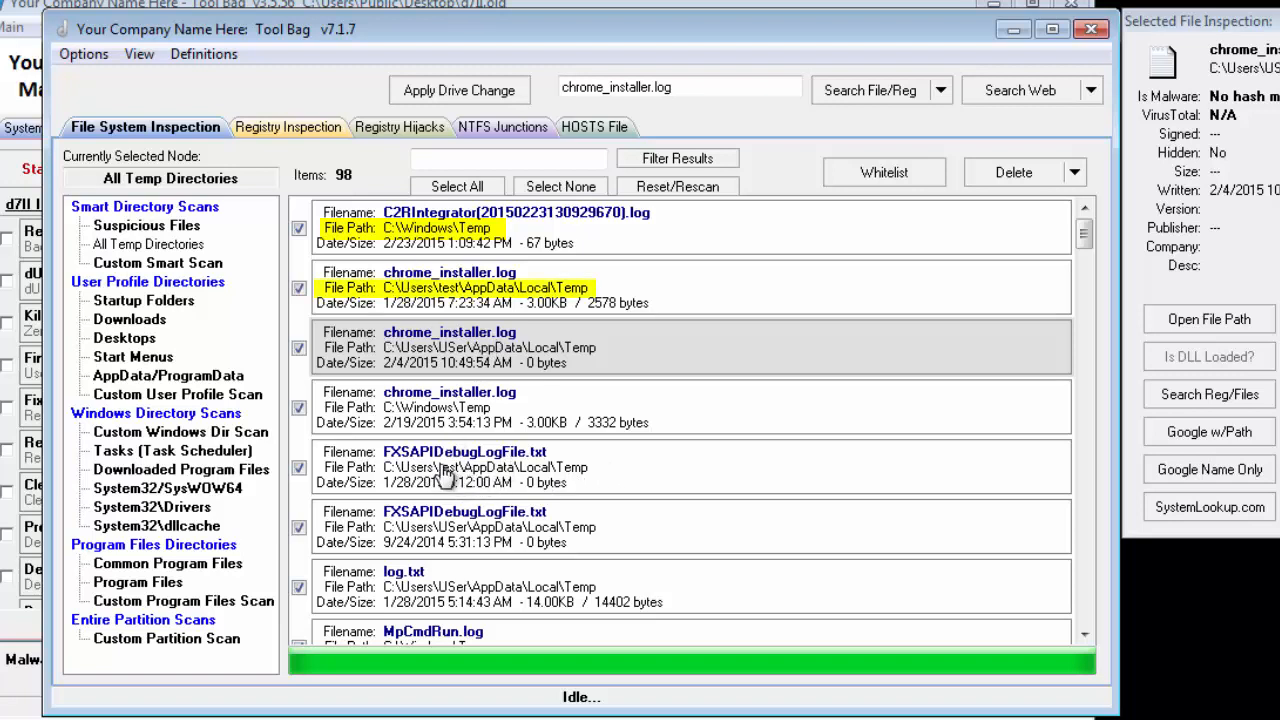
{"action": "left_click", "coordinate": [484, 477]}
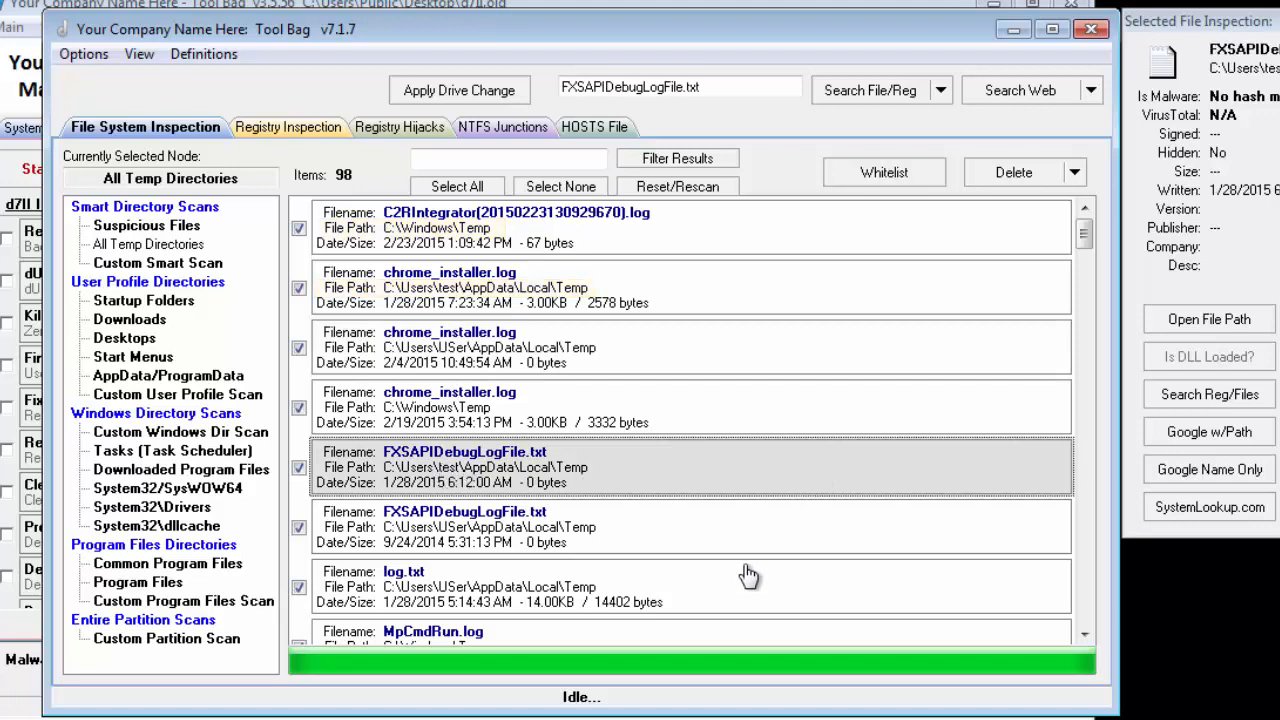
{"action": "scroll", "coordinate": [725, 552], "scroll_direction": "down", "scroll_amount": 1}
{"action": "scroll", "coordinate": [725, 552], "scroll_direction": "down", "scroll_amount": 5}
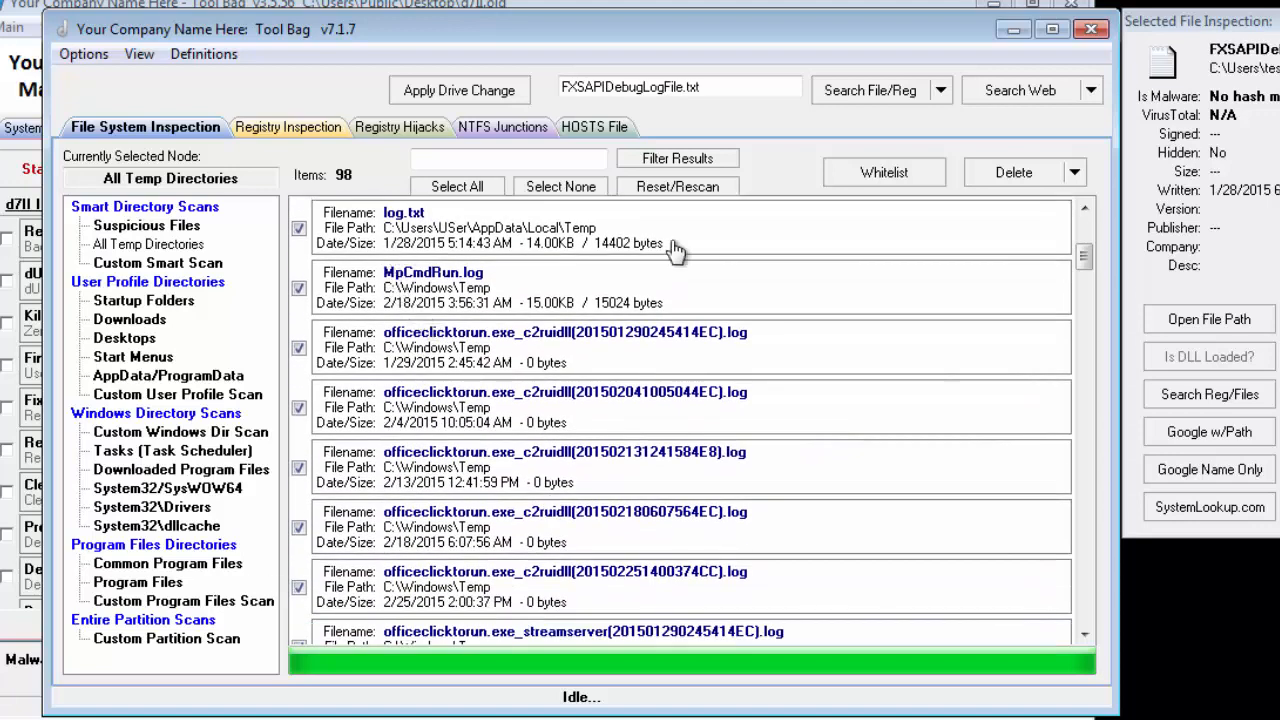
{"action": "left_click", "coordinate": [510, 248]}
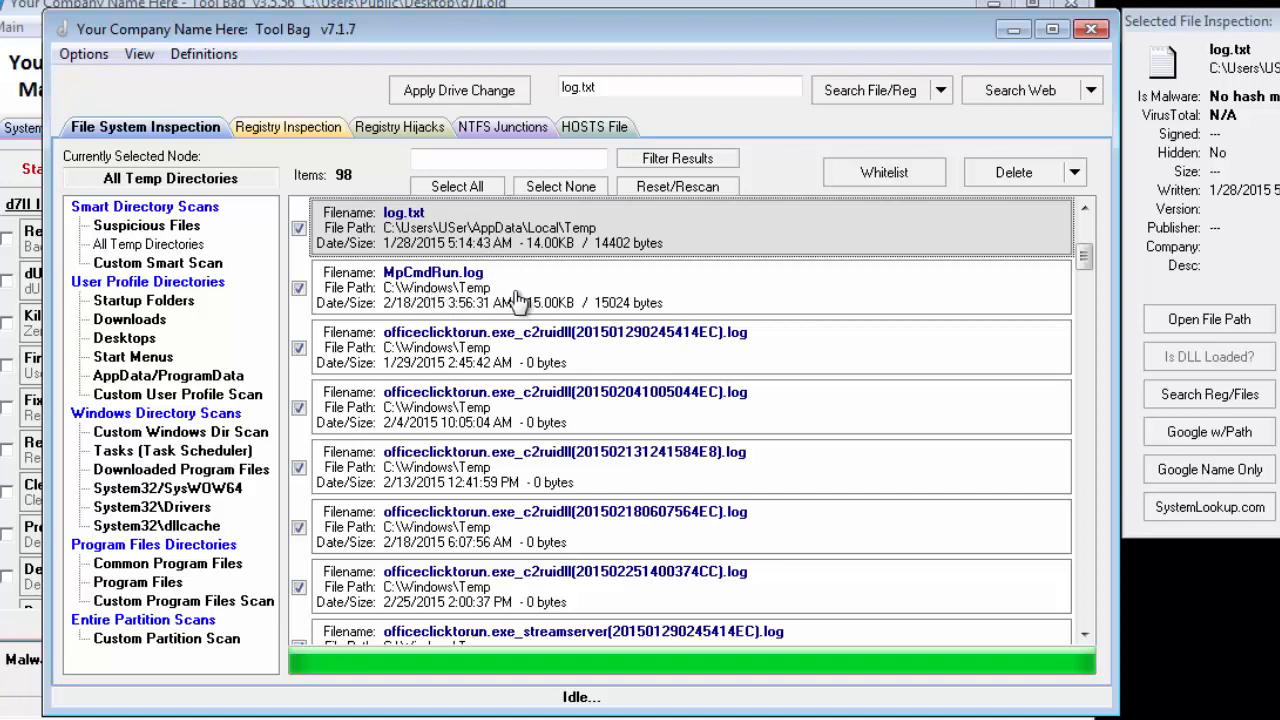
{"action": "left_click", "coordinate": [608, 310]}
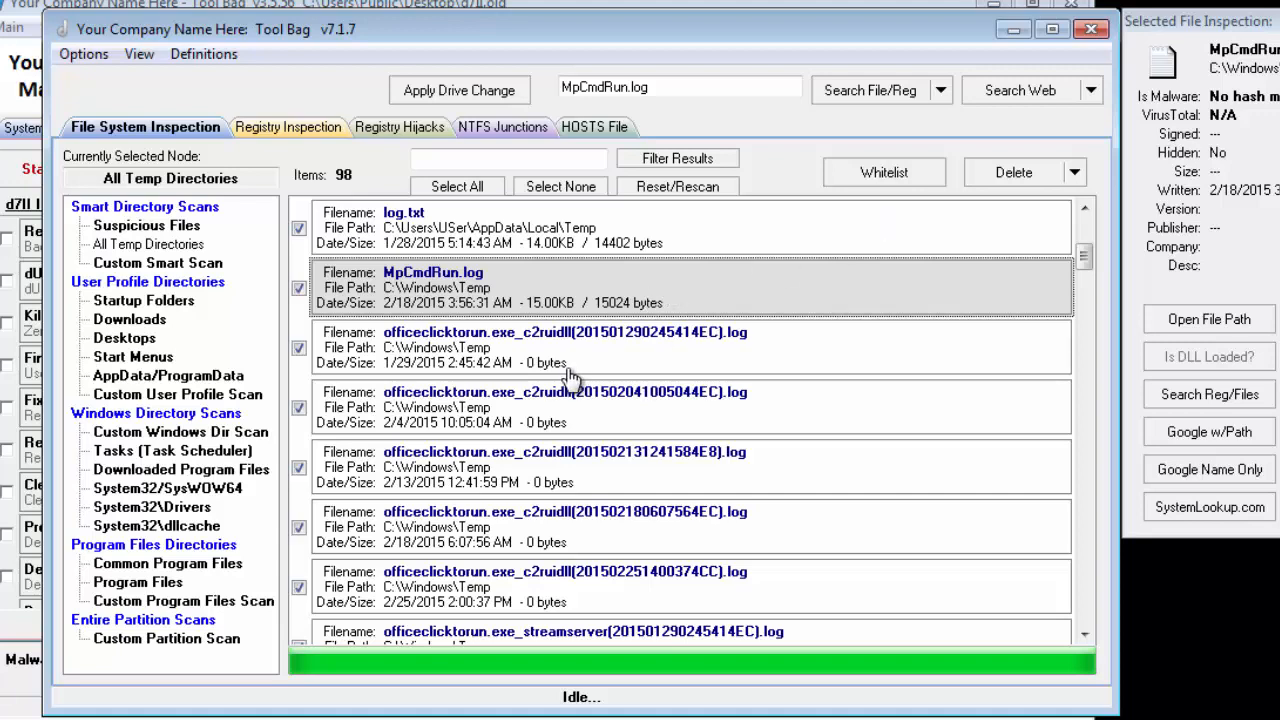
Examine the rest of the temp directory results through to the end of the list
{"action": "scroll", "coordinate": [585, 390], "scroll_direction": "down", "scroll_amount": 3}
{"action": "scroll", "coordinate": [590, 397], "scroll_direction": "down", "scroll_amount": 6}
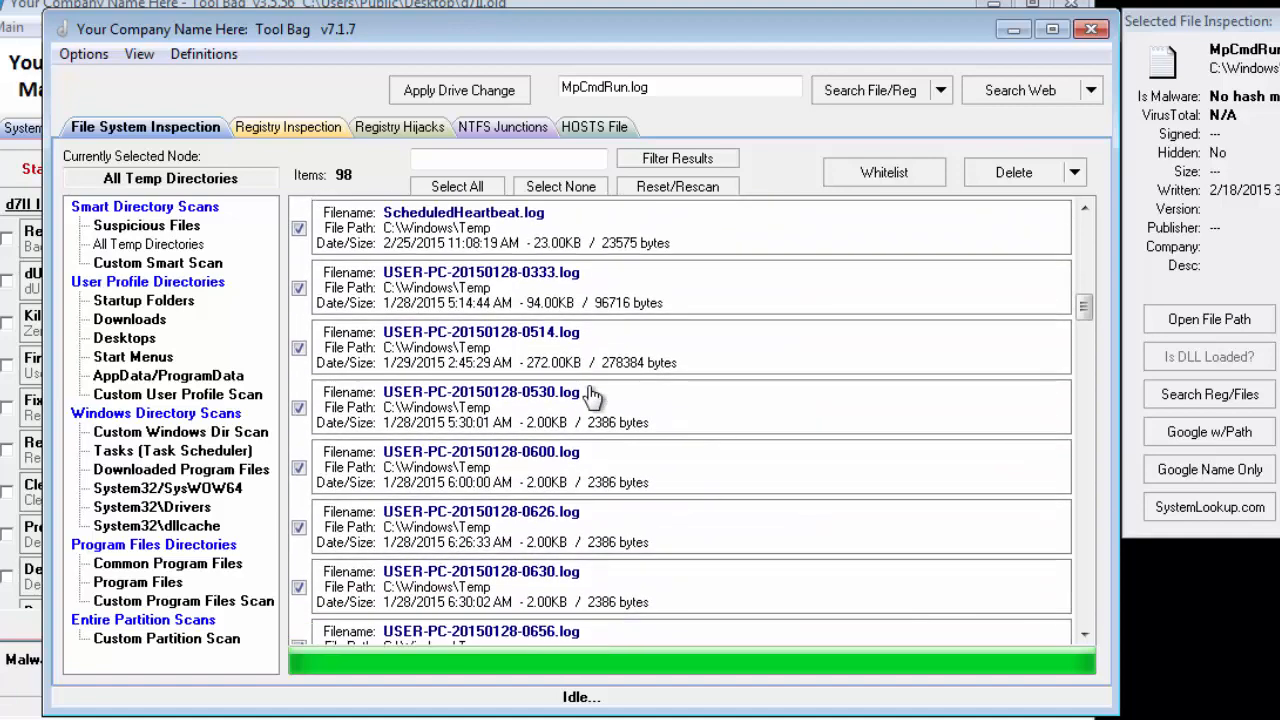
{"action": "scroll", "coordinate": [592, 397], "scroll_direction": "down", "scroll_amount": 10}
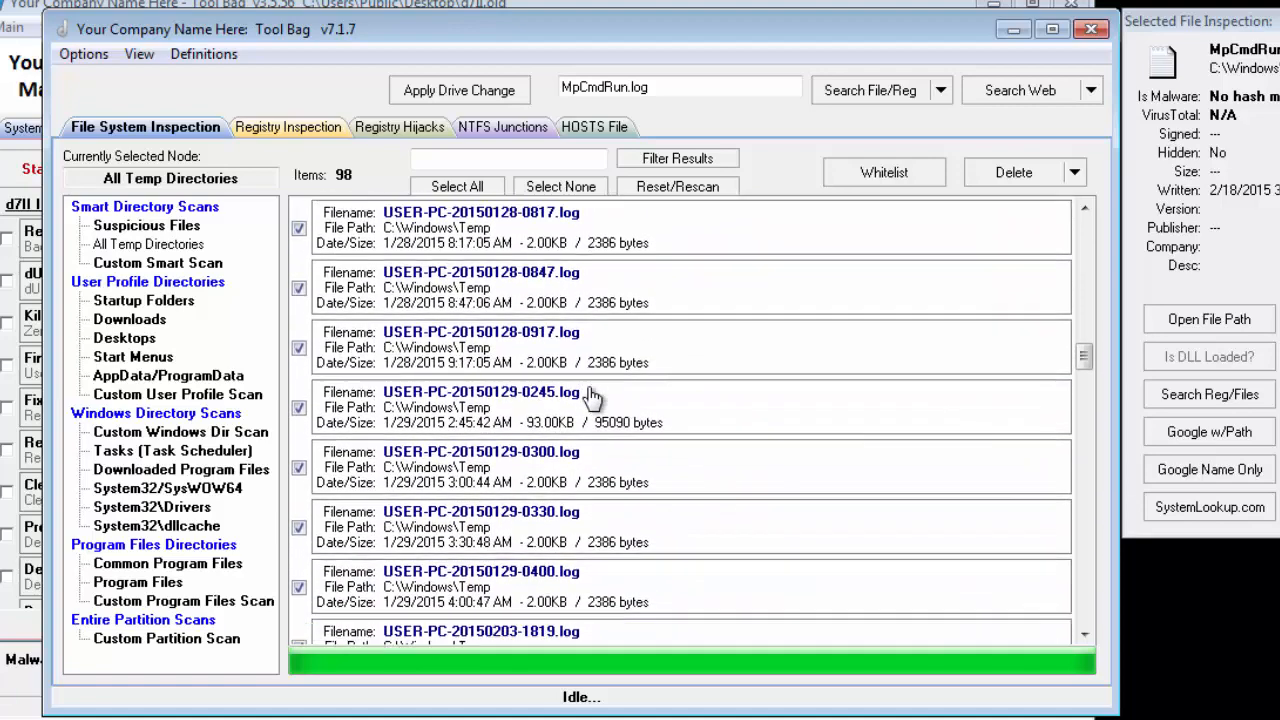
{"action": "scroll", "coordinate": [592, 397], "scroll_direction": "down", "scroll_amount": 10}
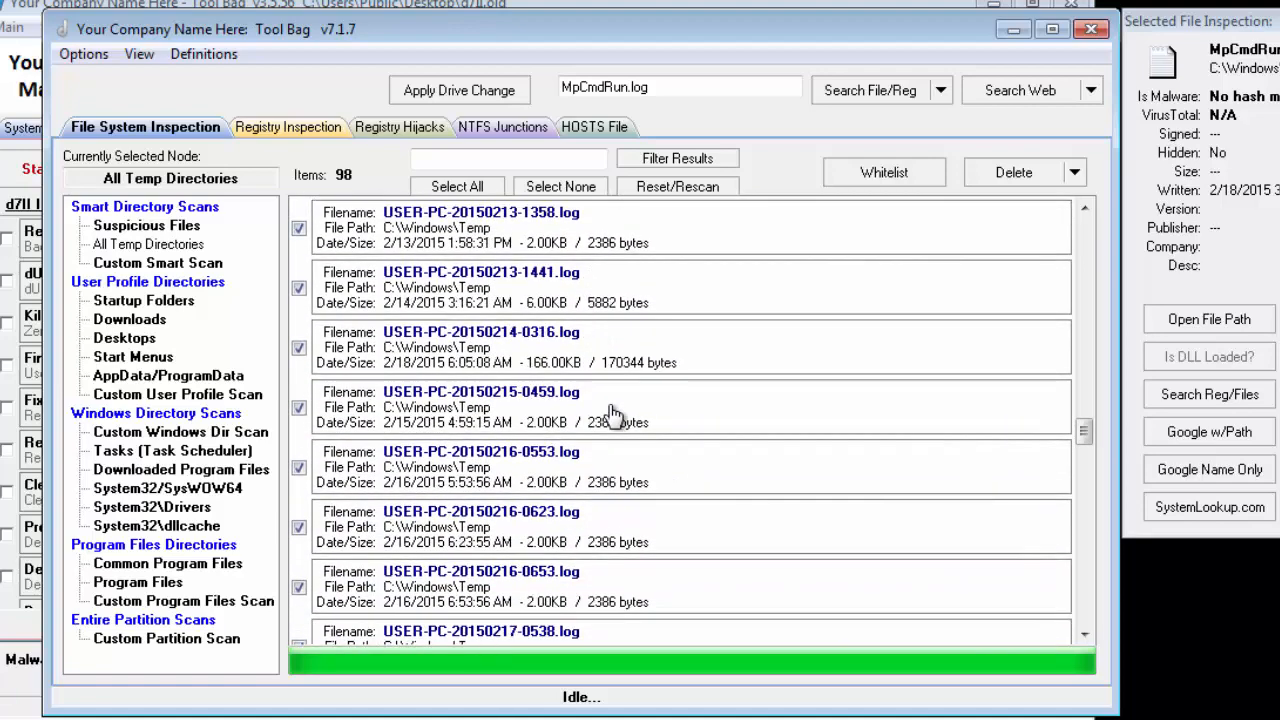
{"action": "scroll", "coordinate": [688, 452], "scroll_direction": "up", "scroll_amount": 8}
{"action": "left_click_drag", "start_coordinate": [1086, 366], "coordinate": [1084, 252]}
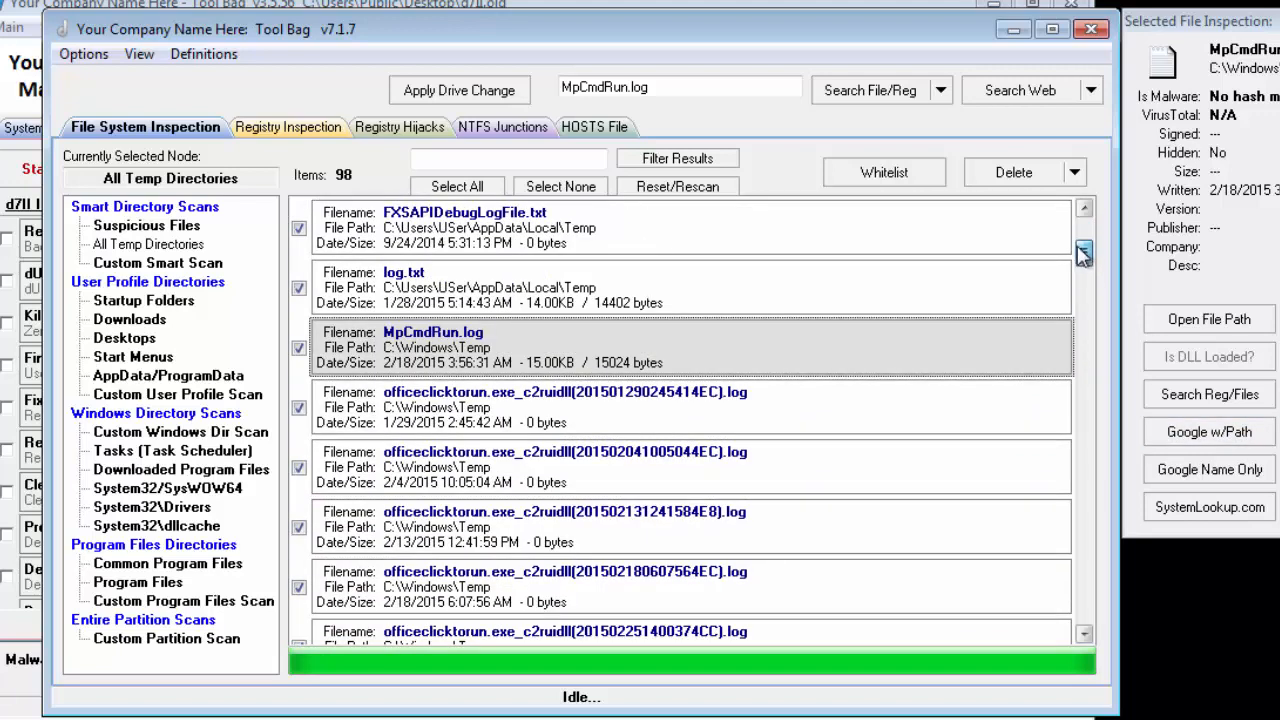
{"action": "scroll", "coordinate": [728, 412], "scroll_direction": "down", "scroll_amount": 3}
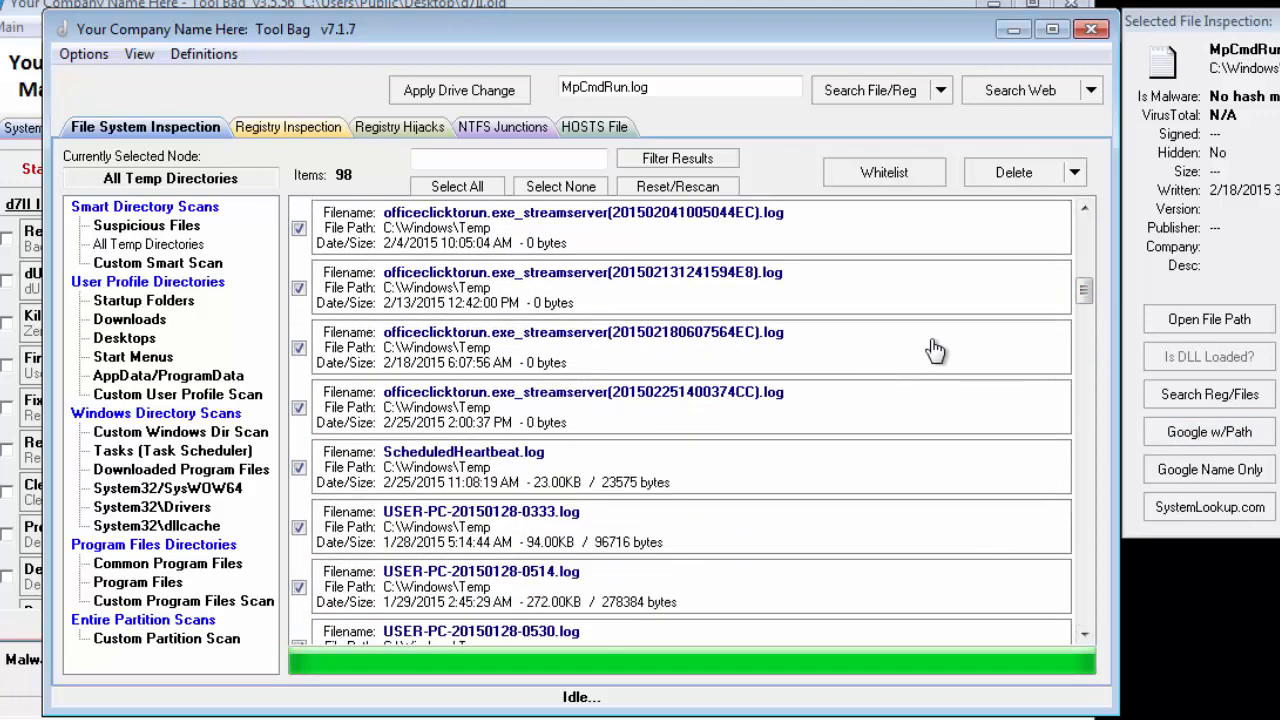
{"action": "left_click_drag", "start_coordinate": [1083, 292], "coordinate": [1065, 651]}
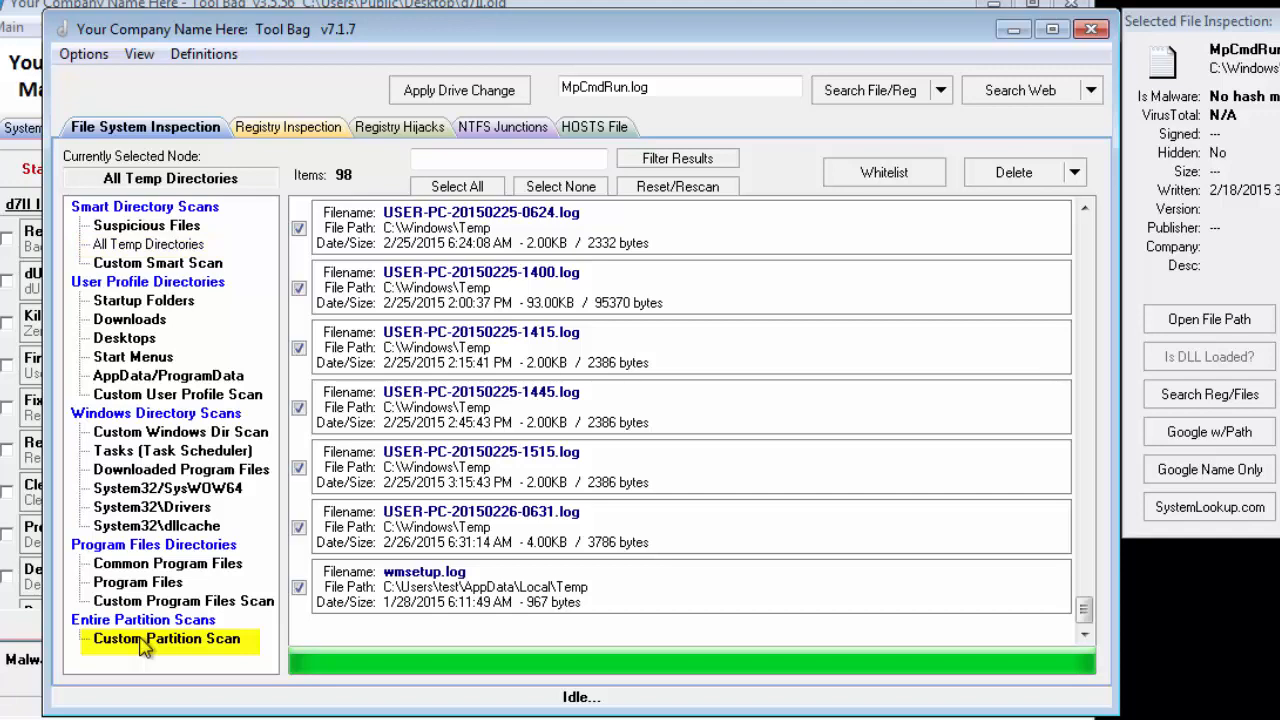
Open the Custom Partition Scan search options and correct the additional extensions to search to *.log,*.txt
{"action": "left_click", "coordinate": [142, 642]}
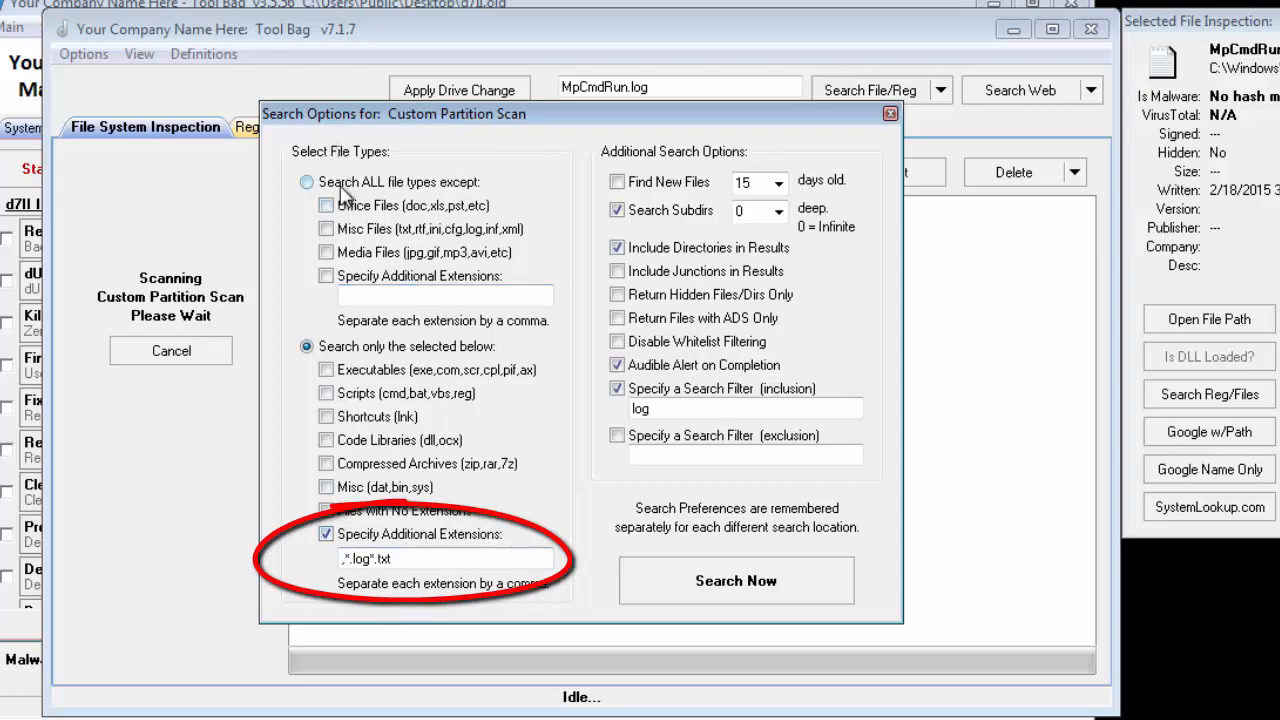
{"action": "left_click", "coordinate": [343, 561]}
{"action": "key", "text": "Delete"}
{"action": "key", "text": "Right"}
{"action": "key", "text": "Right"}
{"action": "key", "text": "Right"}
{"action": "key", "text": "Right"}
{"action": "key", "text": "Right"}
{"action": "key", "text": "Right"}
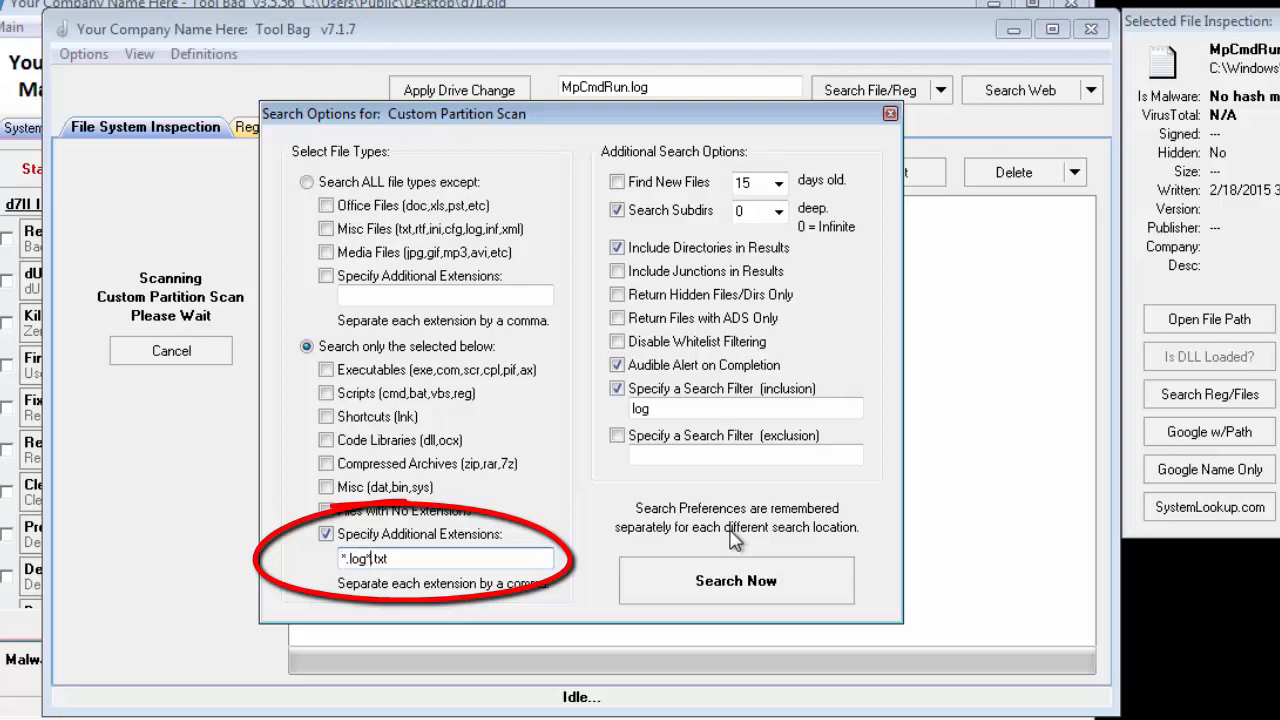
{"action": "key", "text": "Left"}
{"action": "type", "text": ","}
Enable finding new files up to 15 days old, keep the log inclusion filter, and run the Custom Partition Scan
{"action": "double_click", "coordinate": [645, 409]}
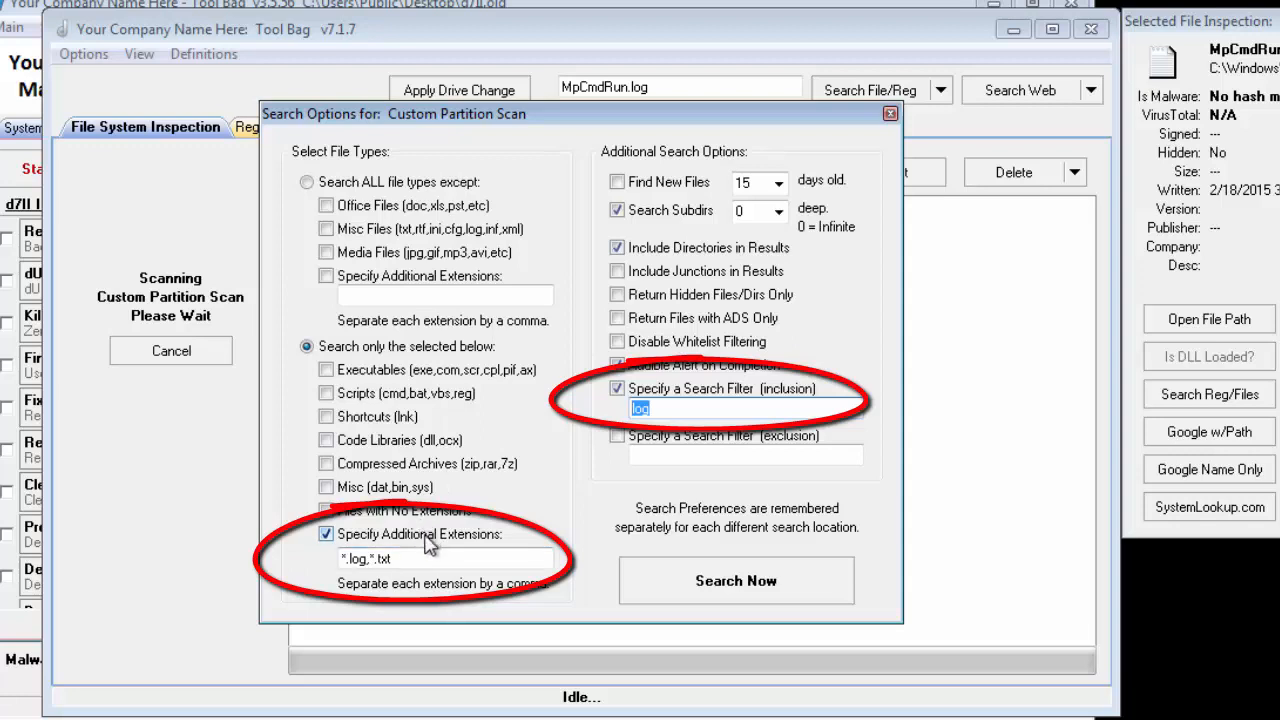
{"action": "left_click", "coordinate": [474, 553]}
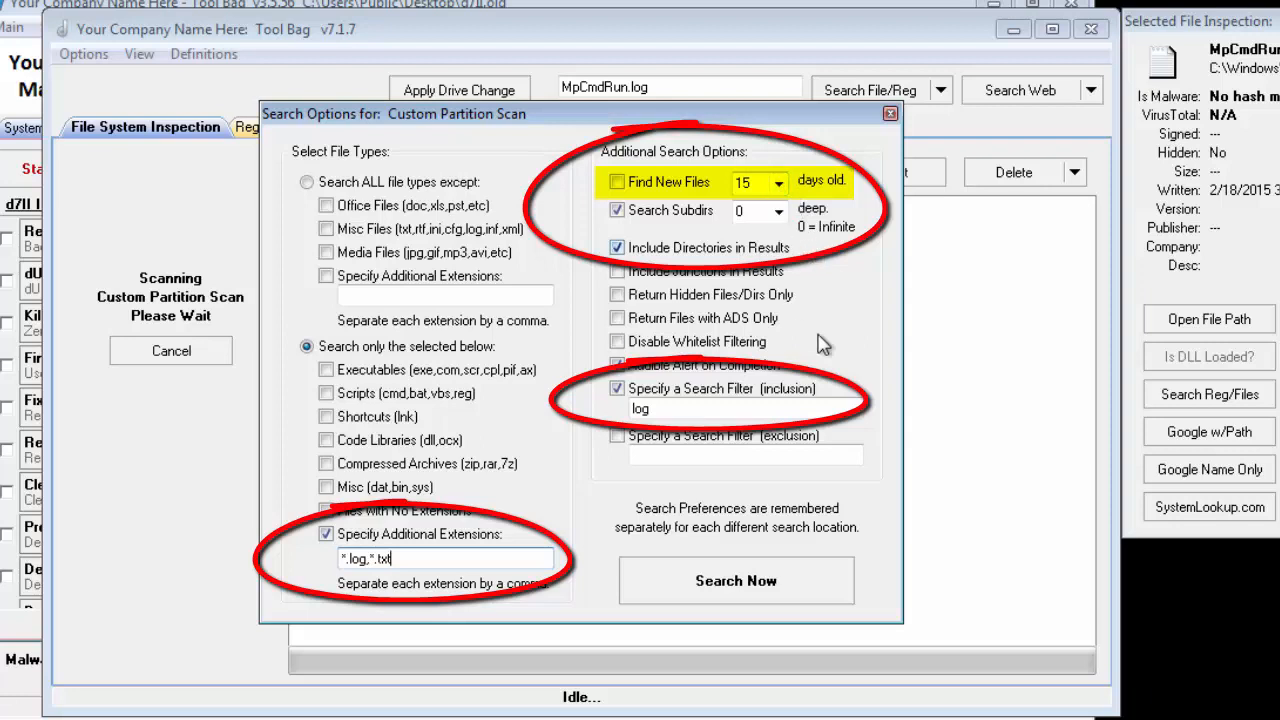
{"action": "left_click", "coordinate": [617, 182]}
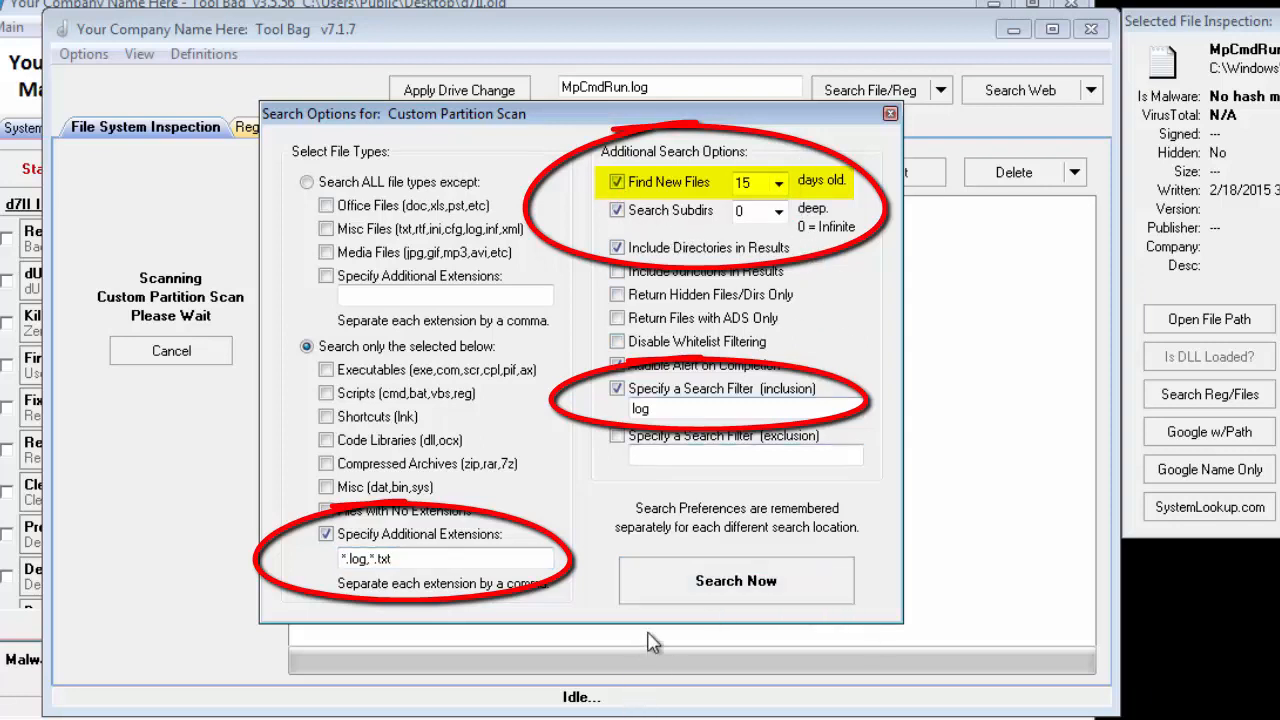
{"action": "left_click", "coordinate": [730, 590]}
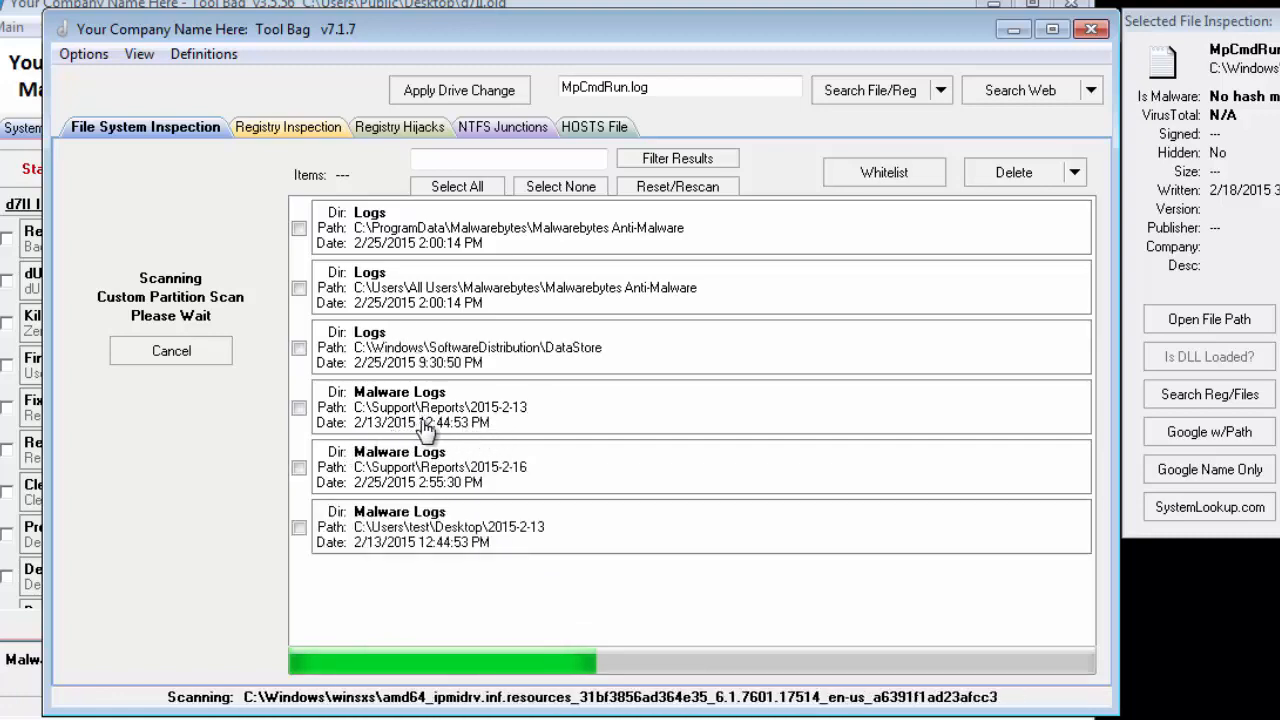
{"action": "left_click", "coordinate": [438, 430]}
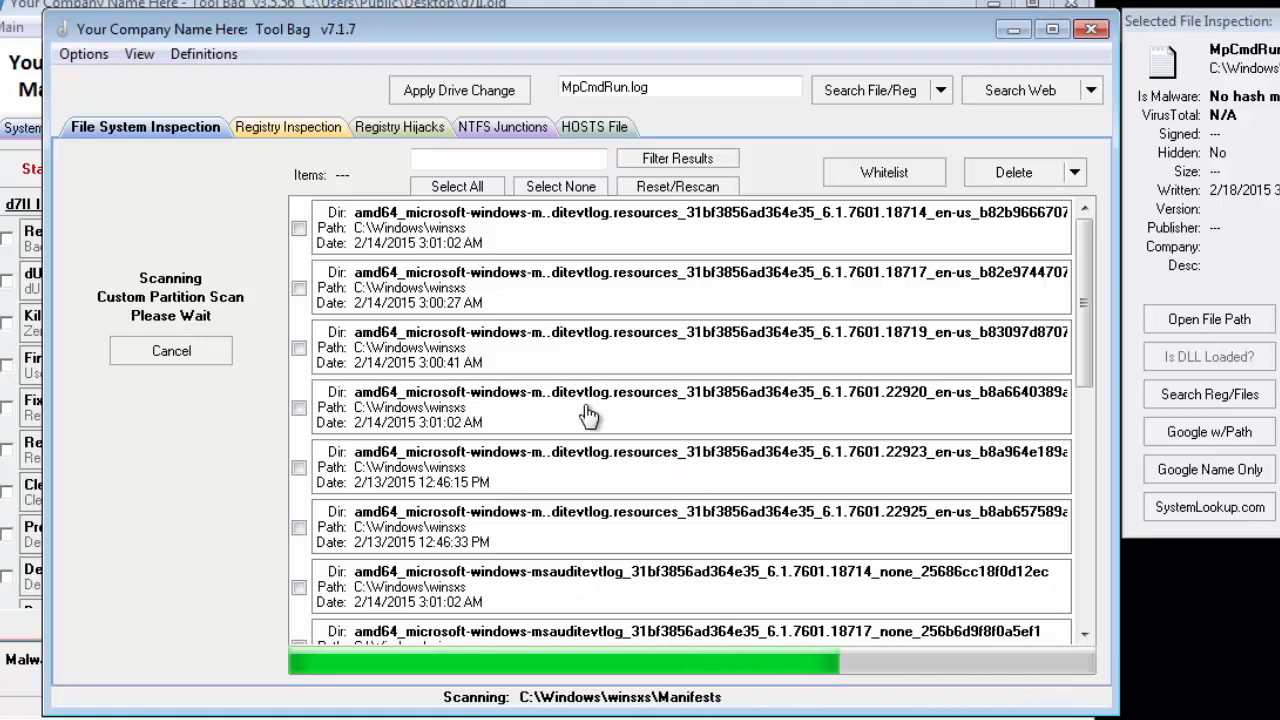
Examine the Custom Partition Scan results, including the Logs and Malware Logs directories, through to the end of the list
{"action": "left_click", "coordinate": [562, 405]}
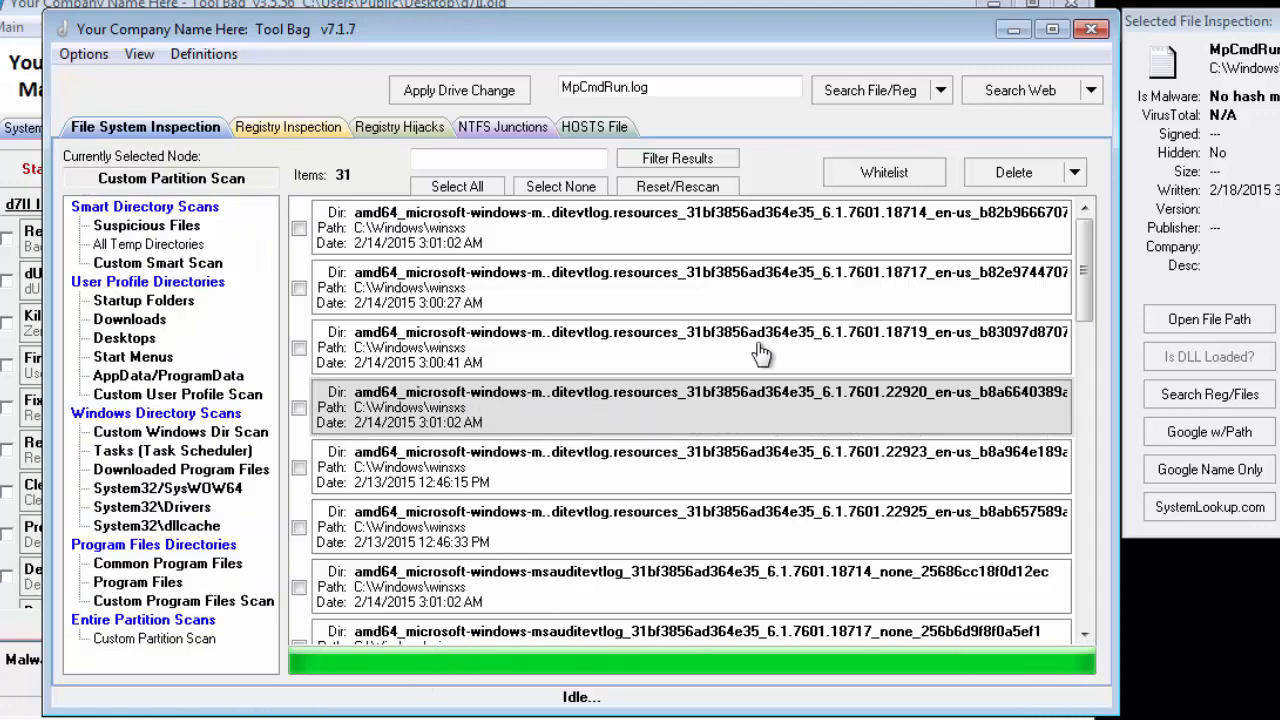
{"action": "scroll", "coordinate": [745, 478], "scroll_direction": "down", "scroll_amount": 3}
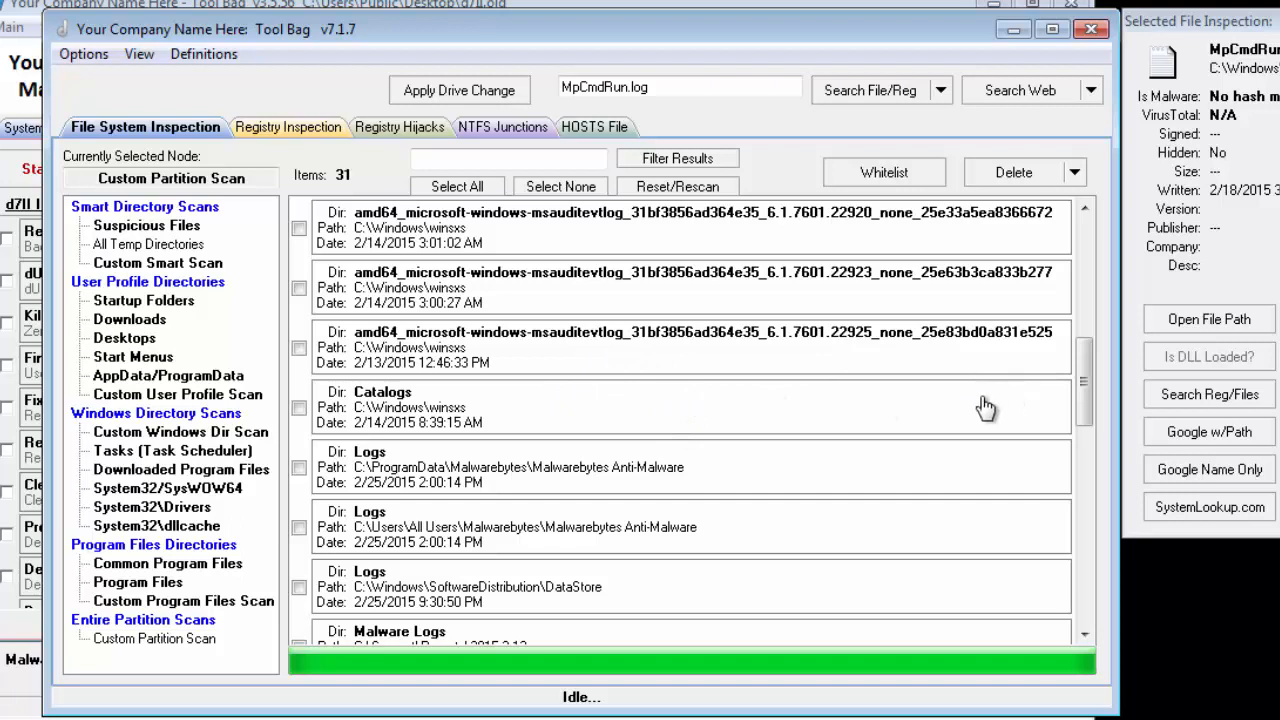
{"action": "left_click_drag", "start_coordinate": [1082, 388], "coordinate": [1081, 406]}
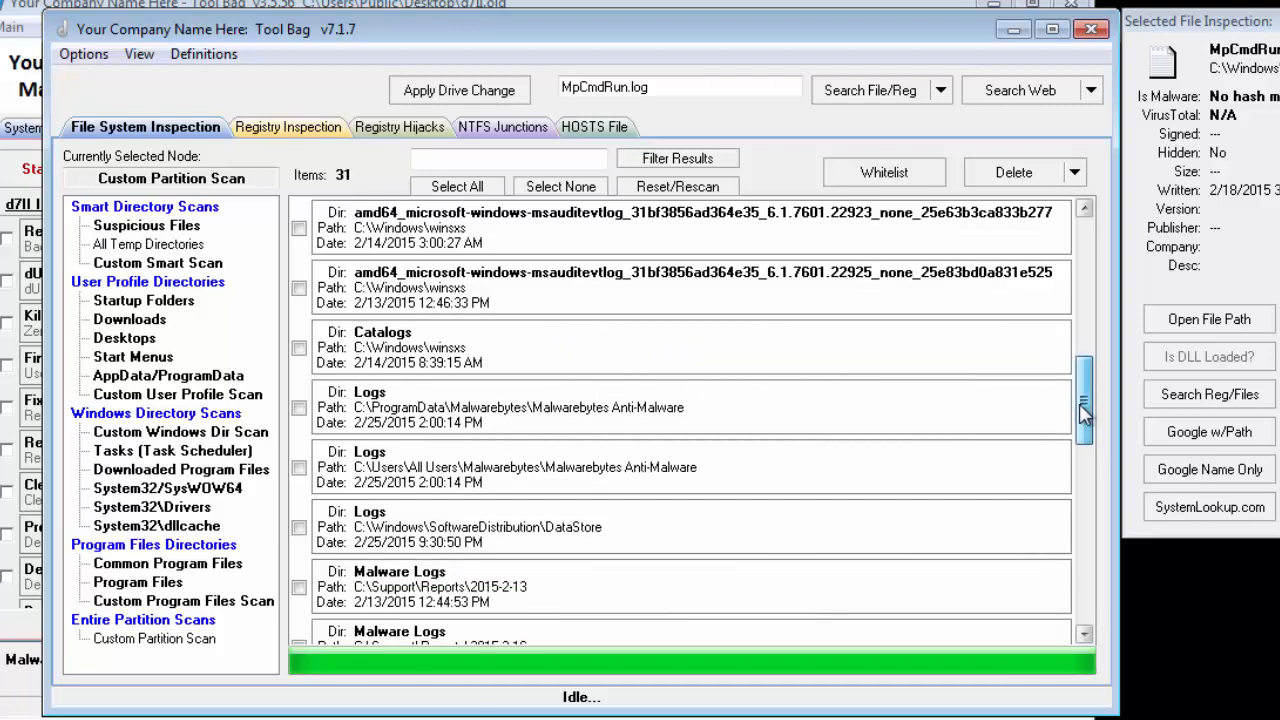
{"action": "left_click", "coordinate": [510, 415]}
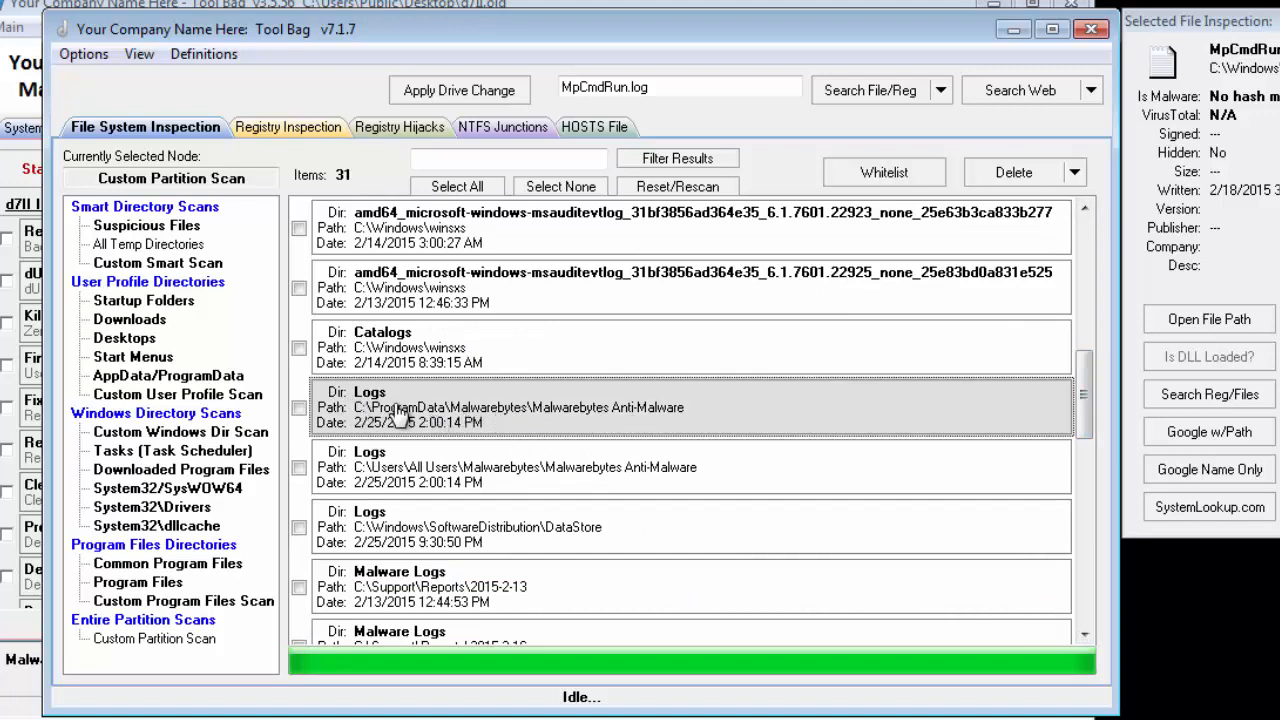
{"action": "scroll", "coordinate": [617, 446], "scroll_direction": "down", "scroll_amount": 3}
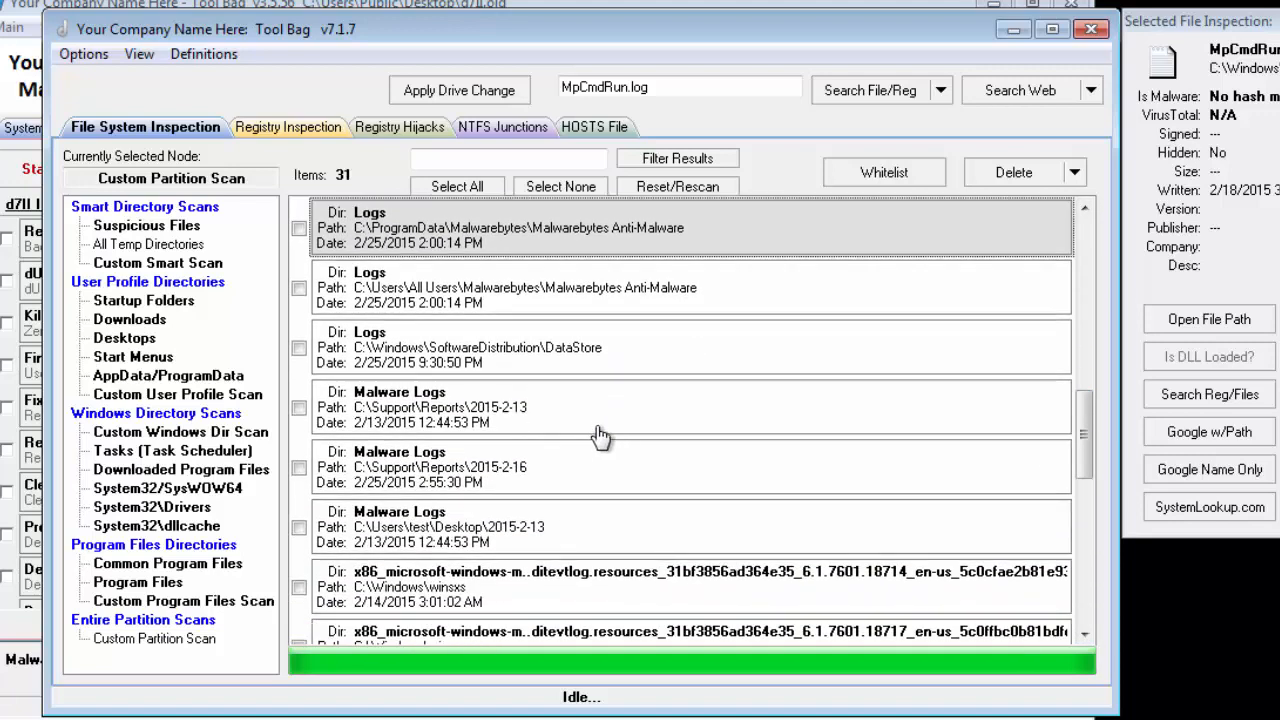
{"action": "left_click", "coordinate": [653, 369]}
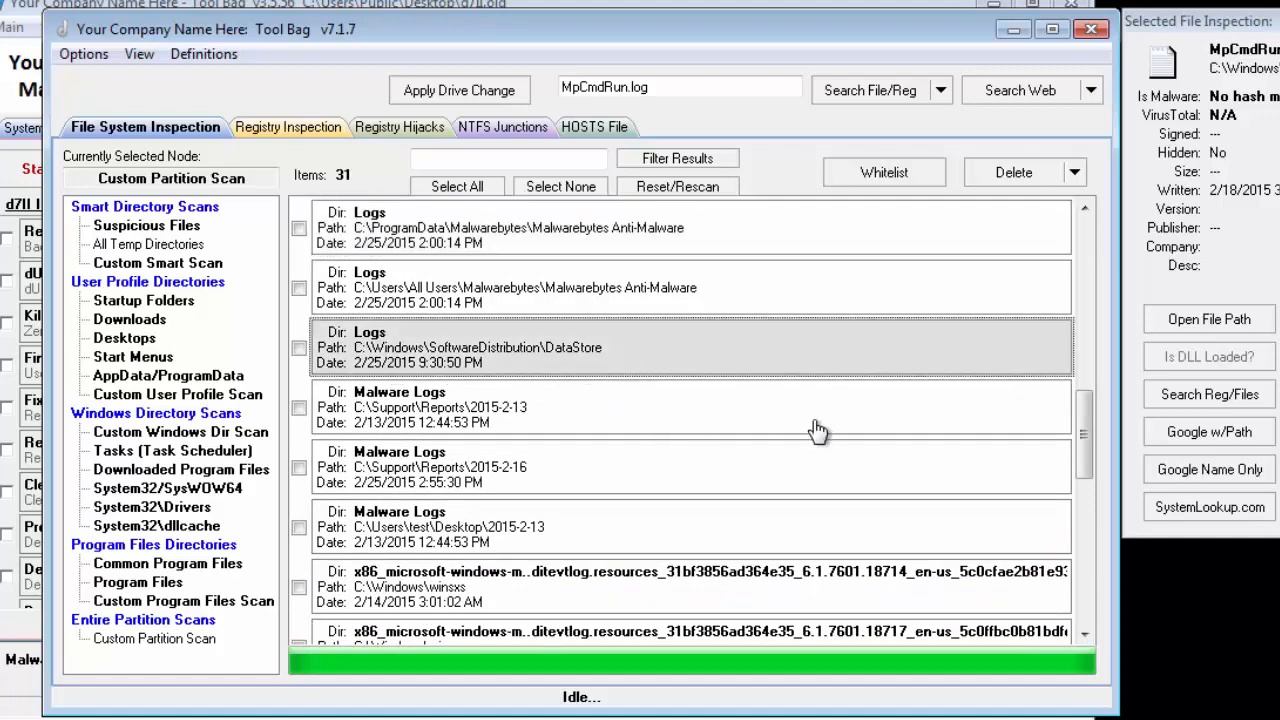
{"action": "scroll", "coordinate": [820, 430], "scroll_direction": "down", "scroll_amount": 8}
{"action": "scroll", "coordinate": [820, 430], "scroll_direction": "down", "scroll_amount": 3}
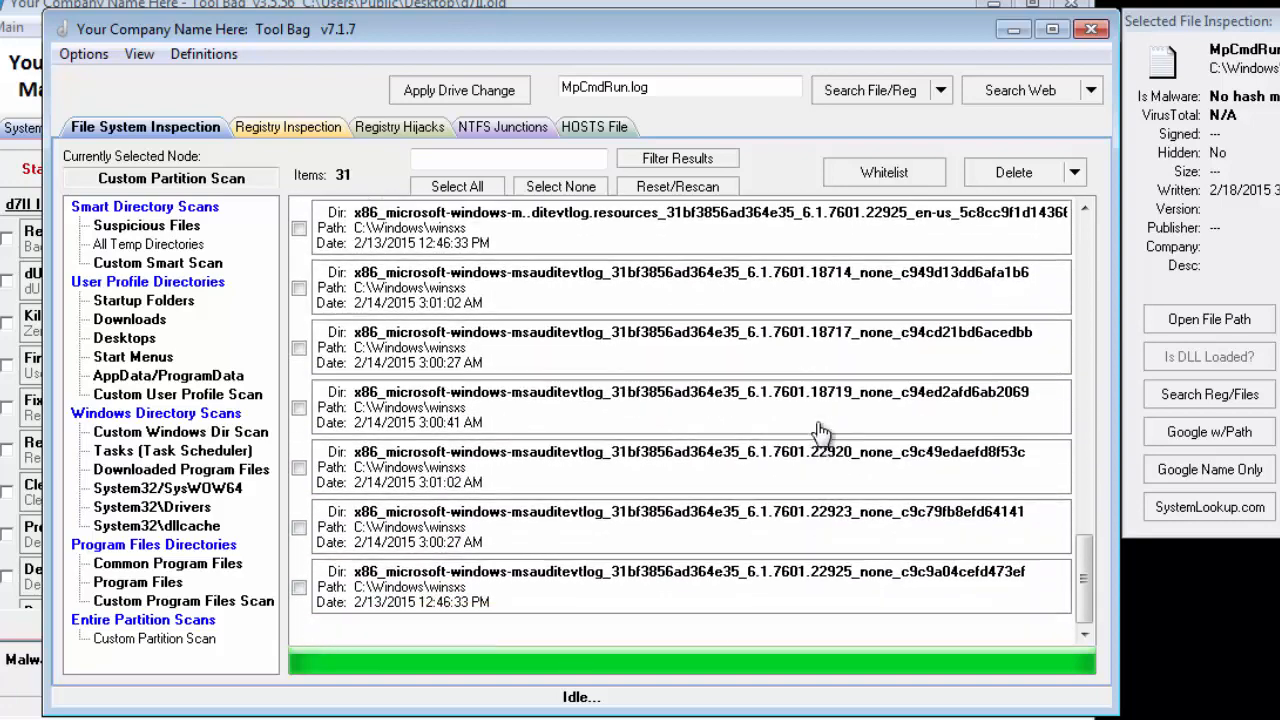
{"action": "scroll", "coordinate": [820, 438], "scroll_direction": "up", "scroll_amount": 20}
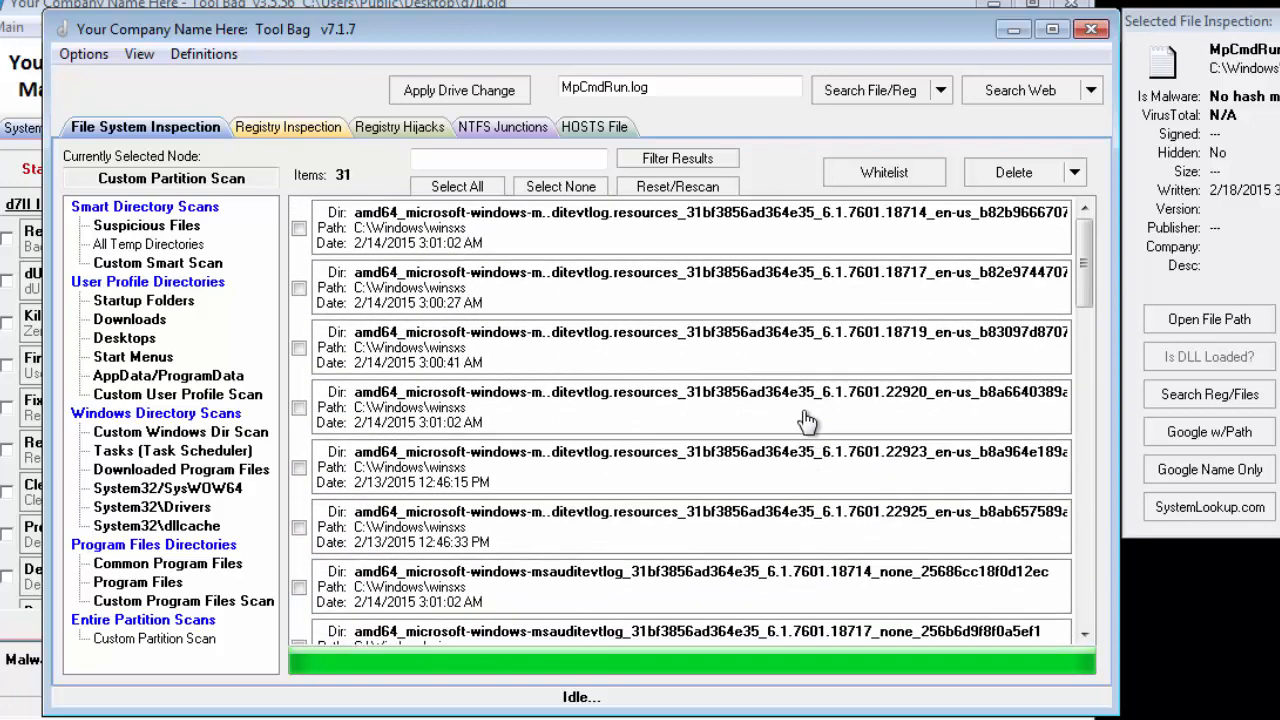
{"action": "scroll", "coordinate": [808, 420], "scroll_direction": "down", "scroll_amount": 4}
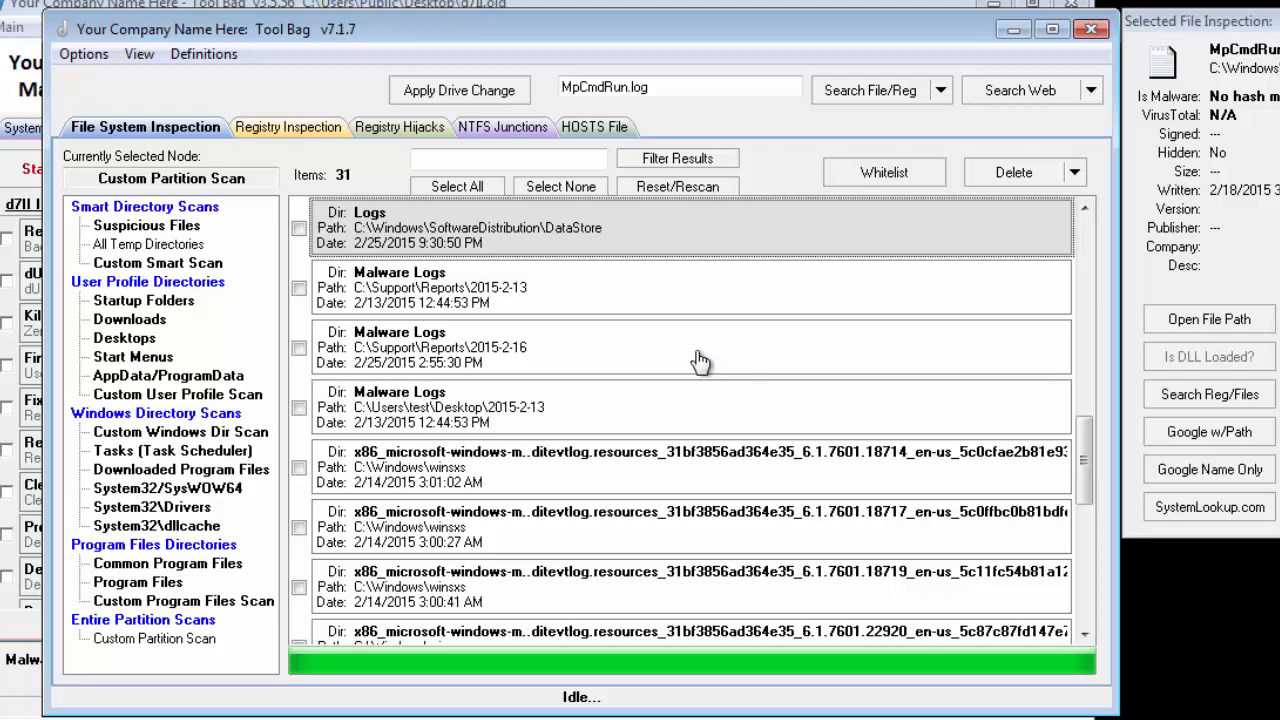
Turn off finding only new files in the search options, keep the log inclusion filter, and rerun the Custom Partition Scan
{"action": "left_click", "coordinate": [688, 188]}
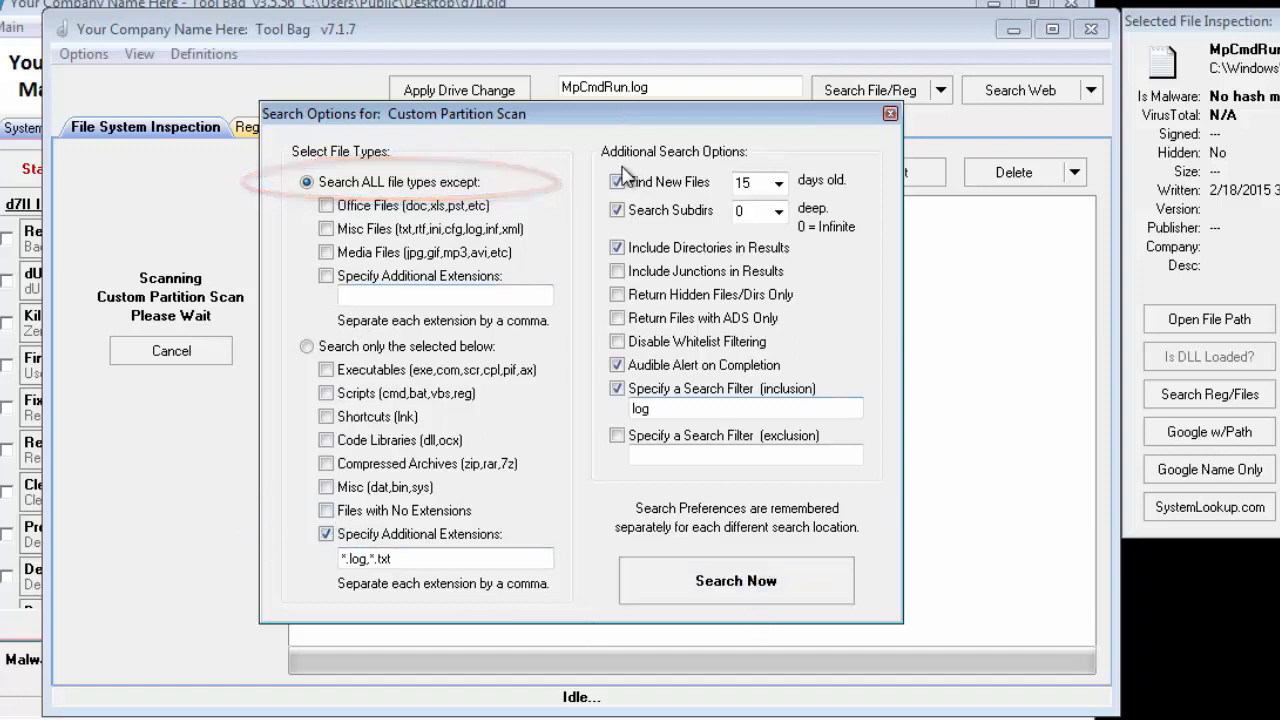
{"action": "left_click", "coordinate": [710, 590]}
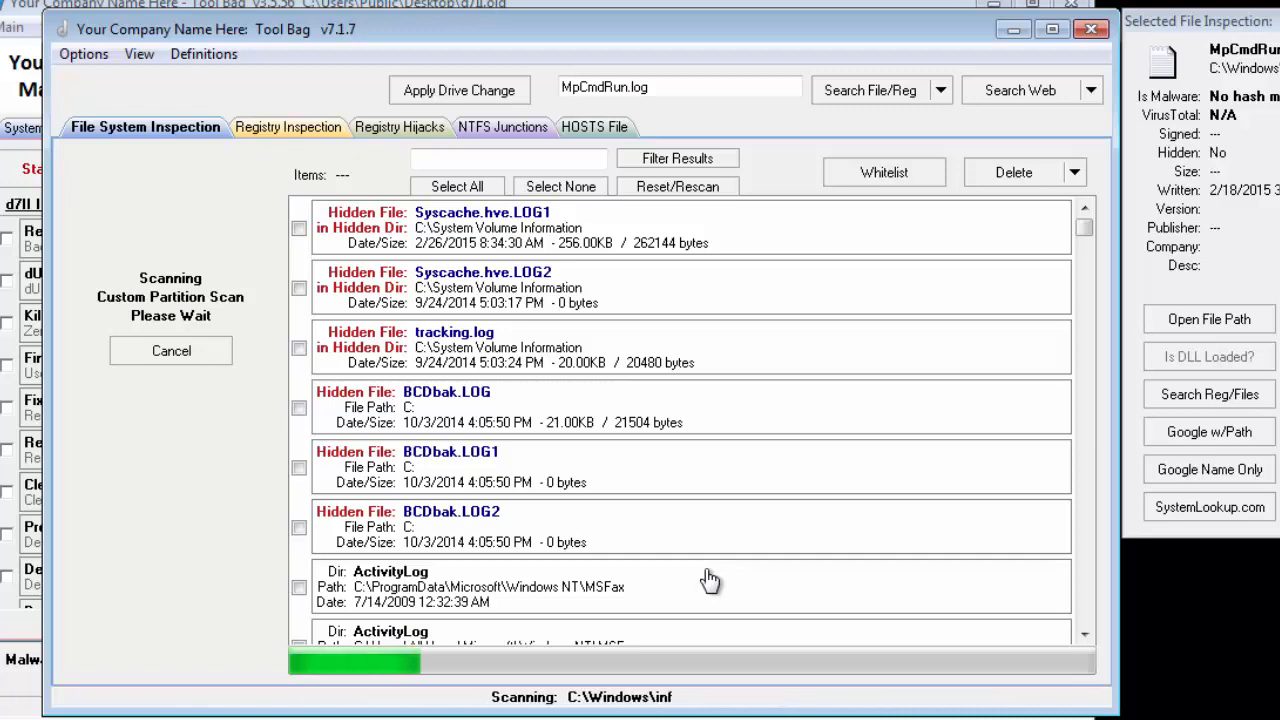
Inspect the hidden log files such as Syscache.hve.LOG2 and BCDbak.LOG1, the ActivityLog directories and the winsxs entries in the new results
{"action": "left_click", "coordinate": [510, 290]}
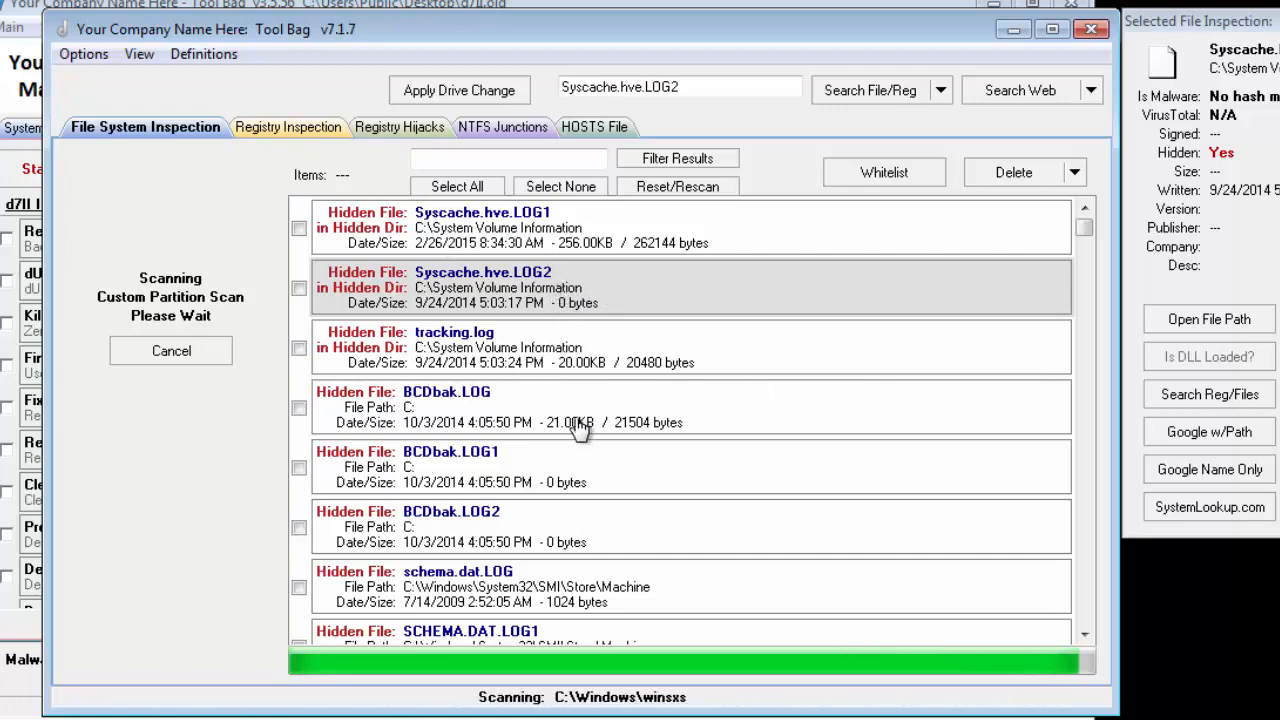
{"action": "left_click", "coordinate": [512, 482]}
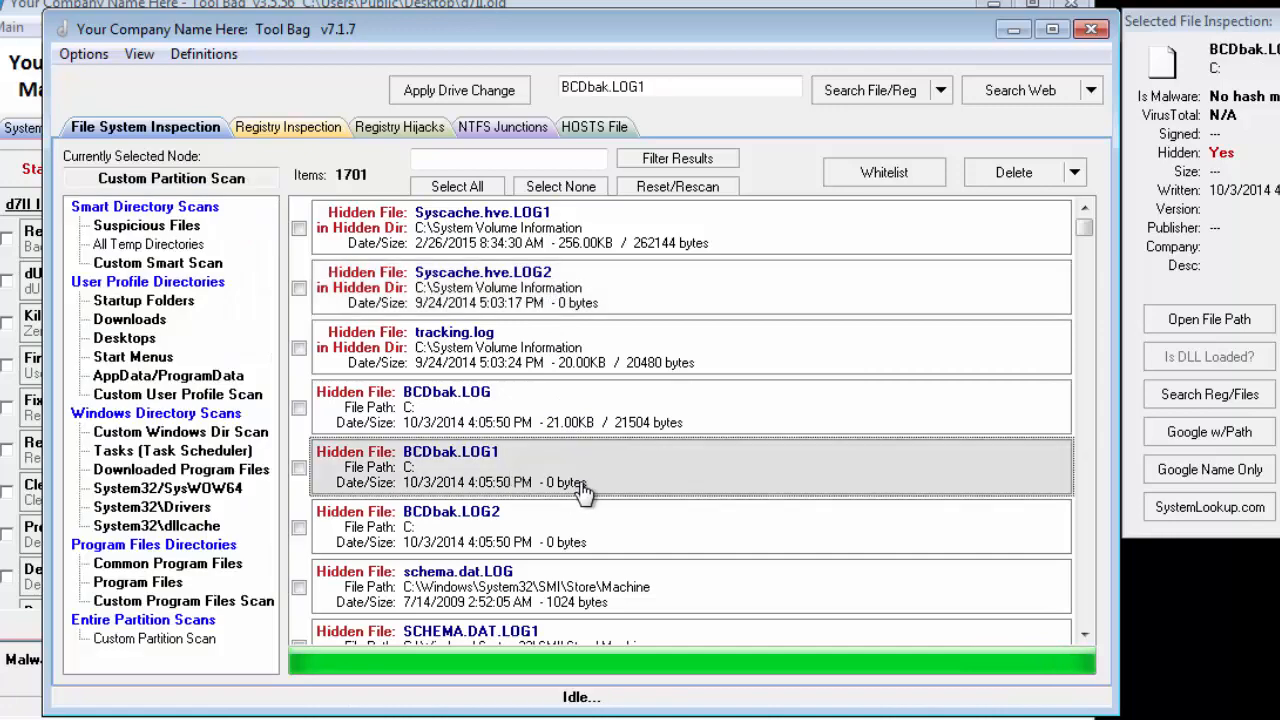
{"action": "scroll", "coordinate": [582, 503], "scroll_direction": "down", "scroll_amount": 2}
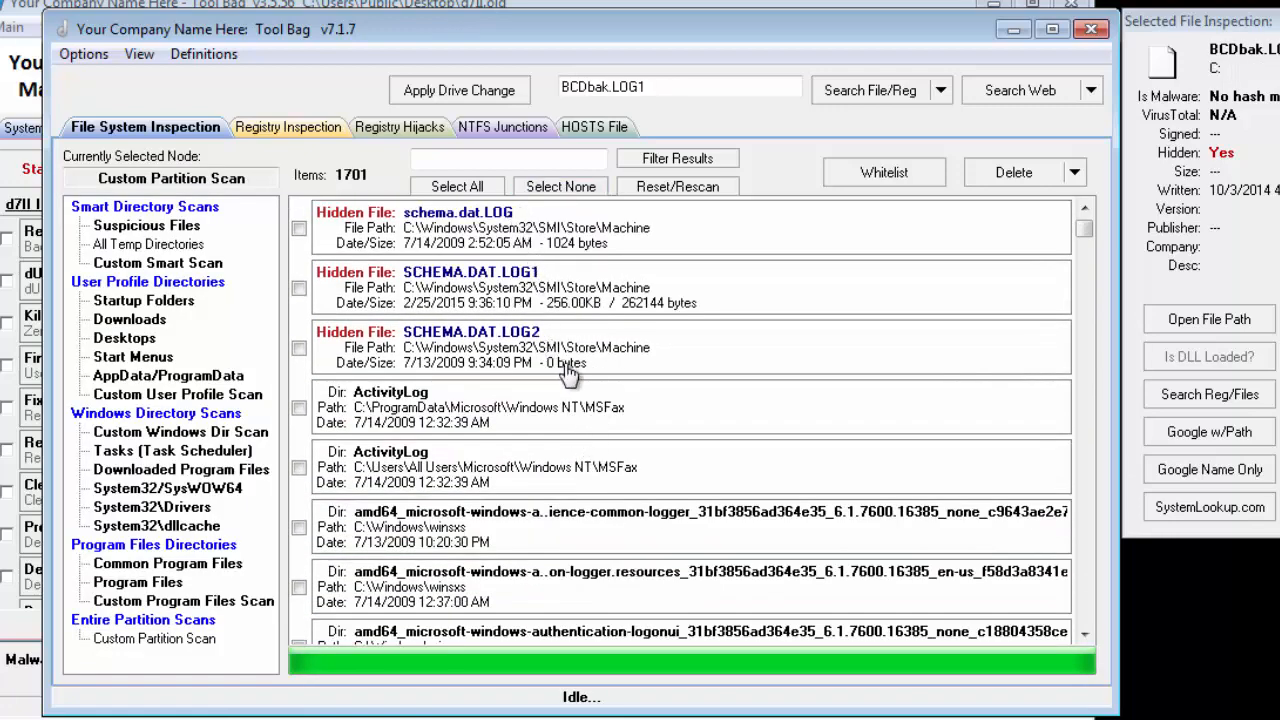
{"action": "scroll", "coordinate": [567, 372], "scroll_direction": "up", "scroll_amount": 2}
{"action": "scroll", "coordinate": [570, 380], "scroll_direction": "down", "scroll_amount": 2}
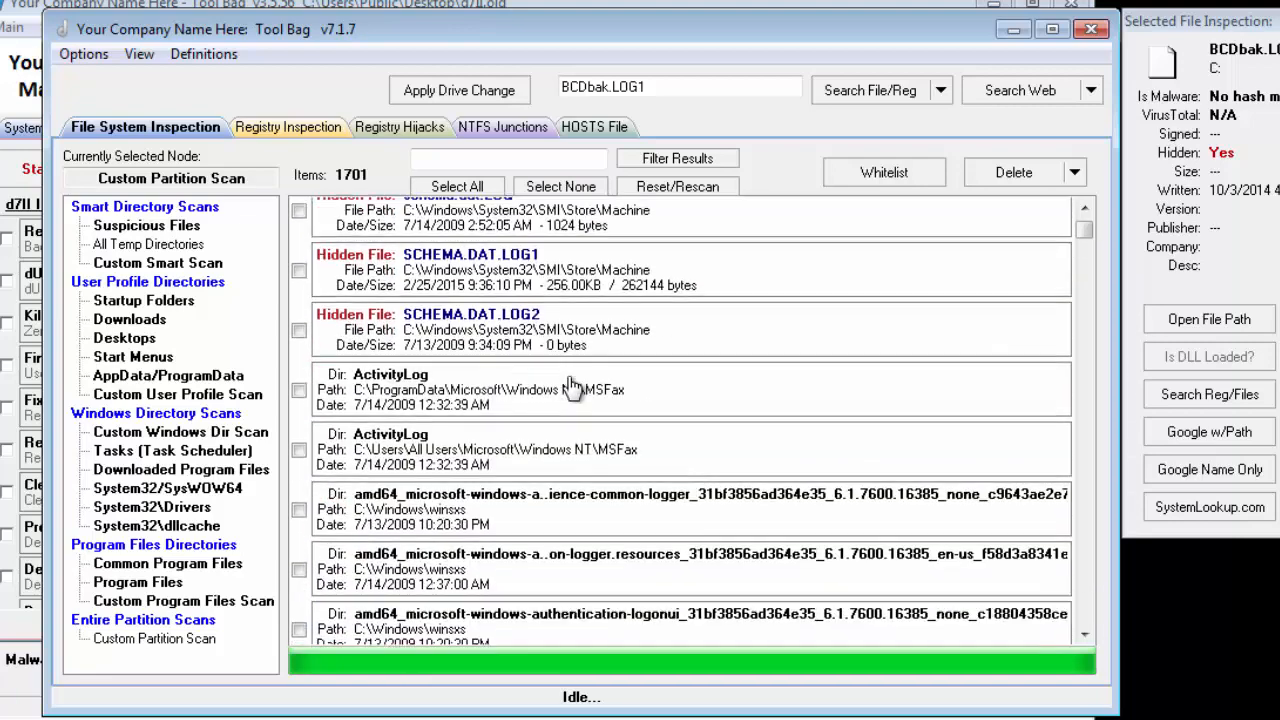
{"action": "scroll", "coordinate": [570, 386], "scroll_direction": "down", "scroll_amount": 1}
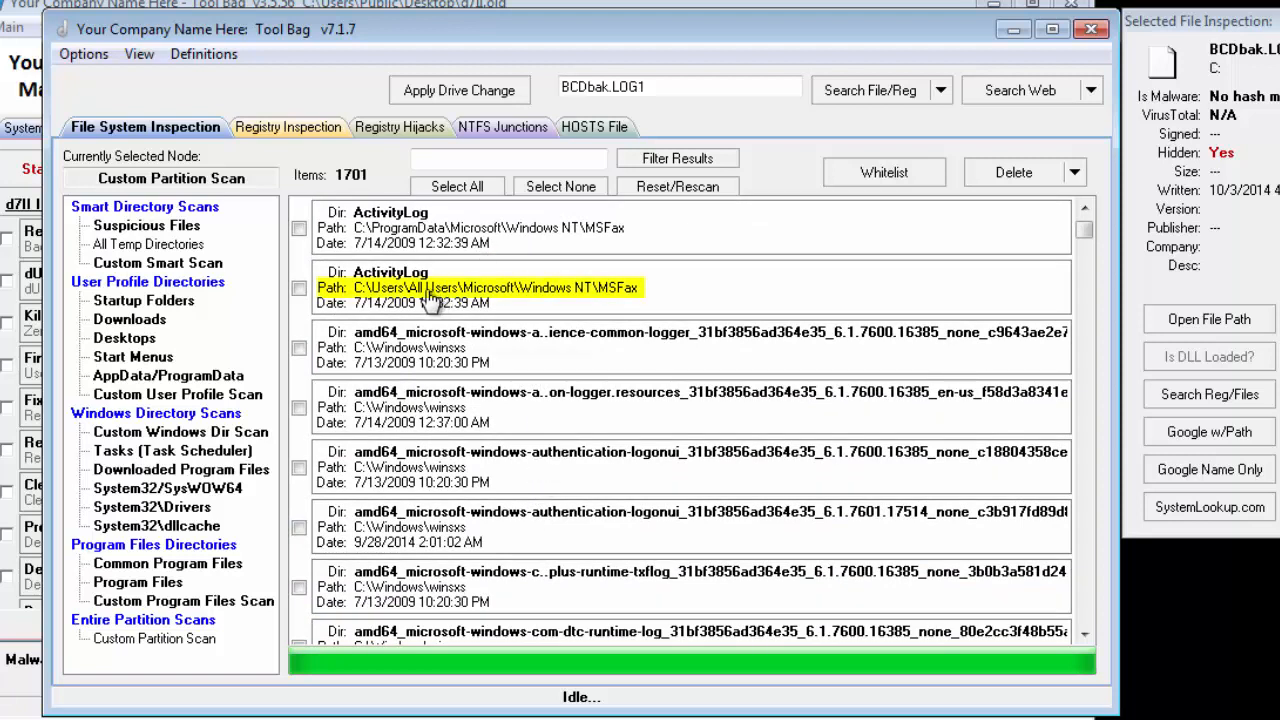
{"action": "left_click", "coordinate": [548, 302]}
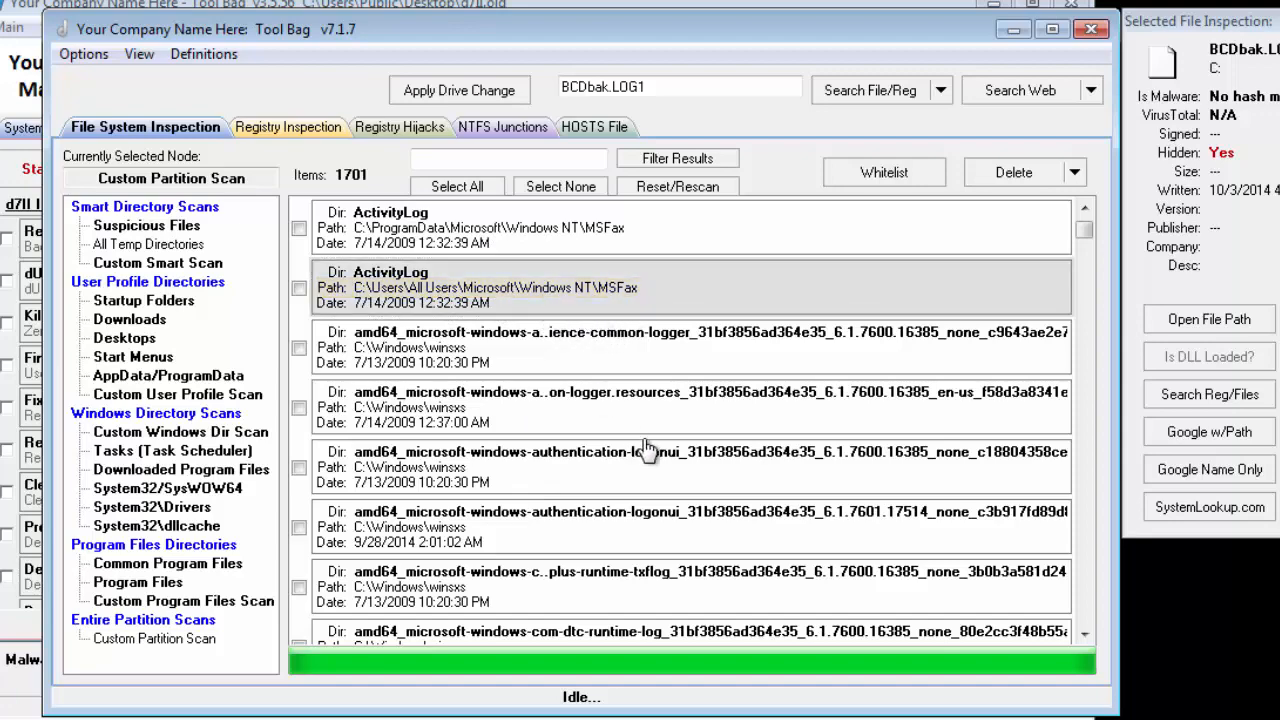
{"action": "scroll", "coordinate": [645, 450], "scroll_direction": "down", "scroll_amount": 10}
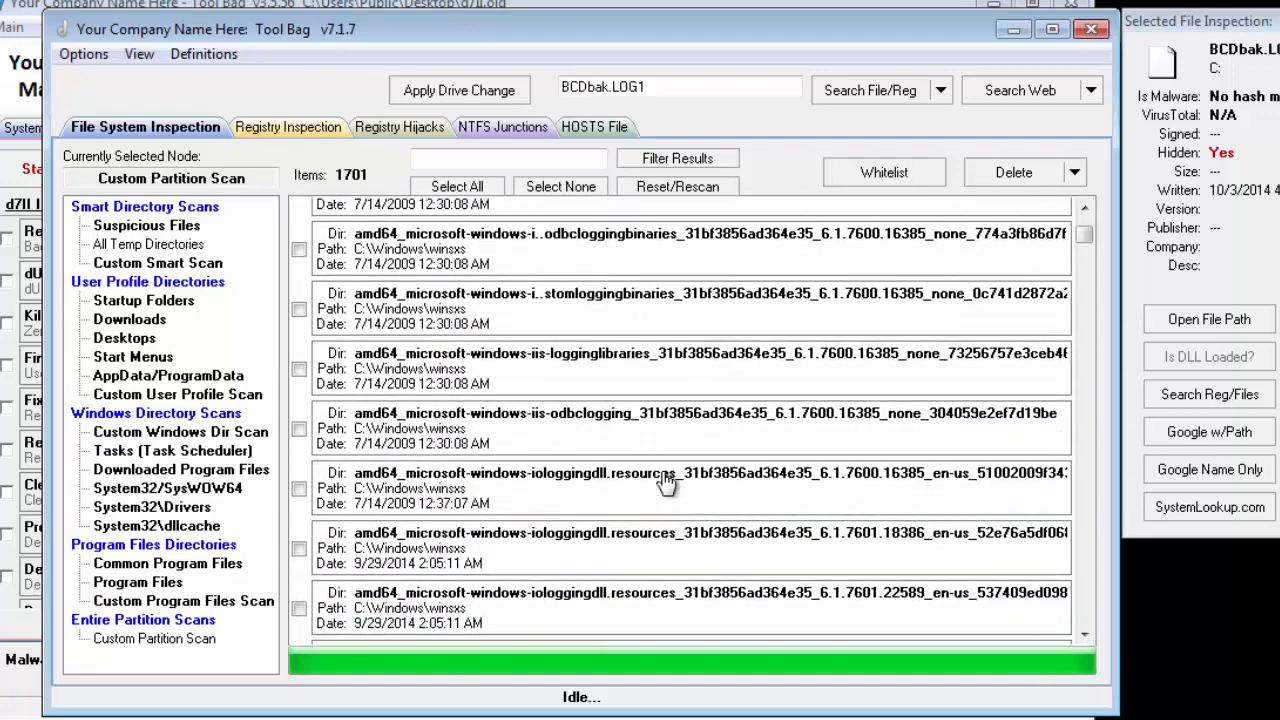
{"action": "scroll", "coordinate": [665, 480], "scroll_direction": "down", "scroll_amount": 6}
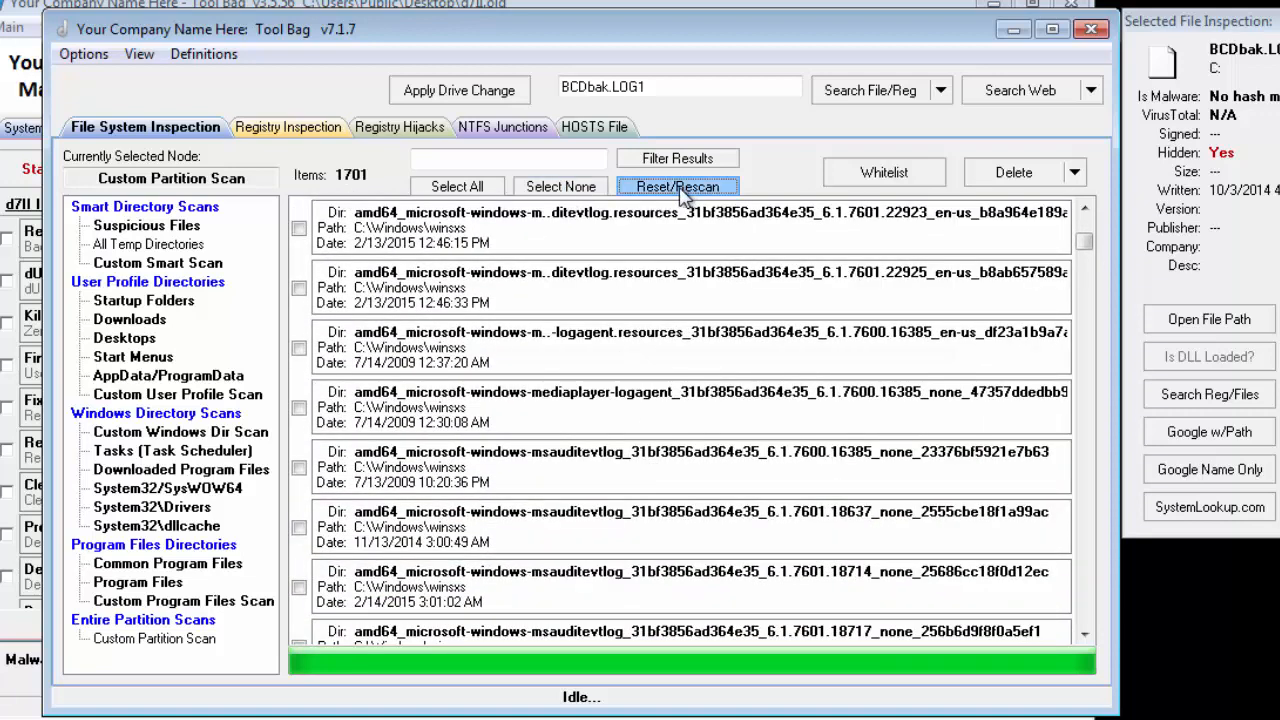
Enable the exclusion search filter in the Custom Partition Scan options, but leave the scan window without searching
{"action": "left_click", "coordinate": [680, 188]}
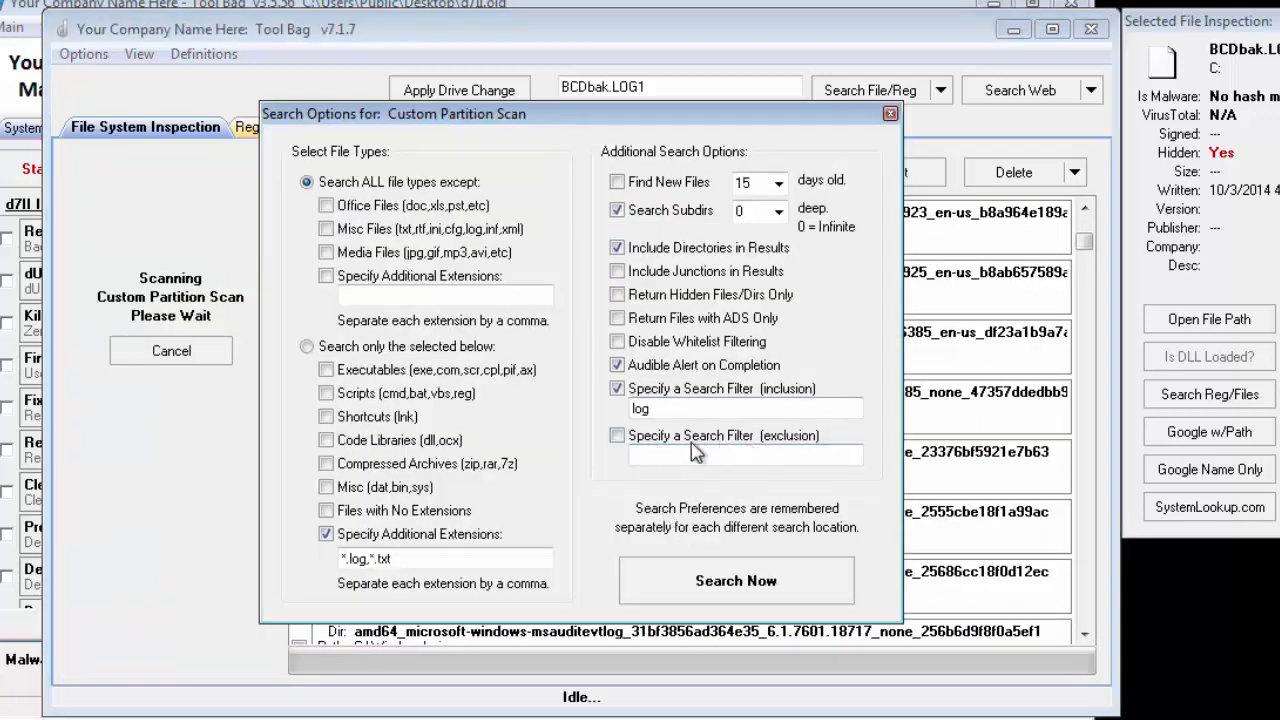
{"action": "left_click", "coordinate": [617, 436]}
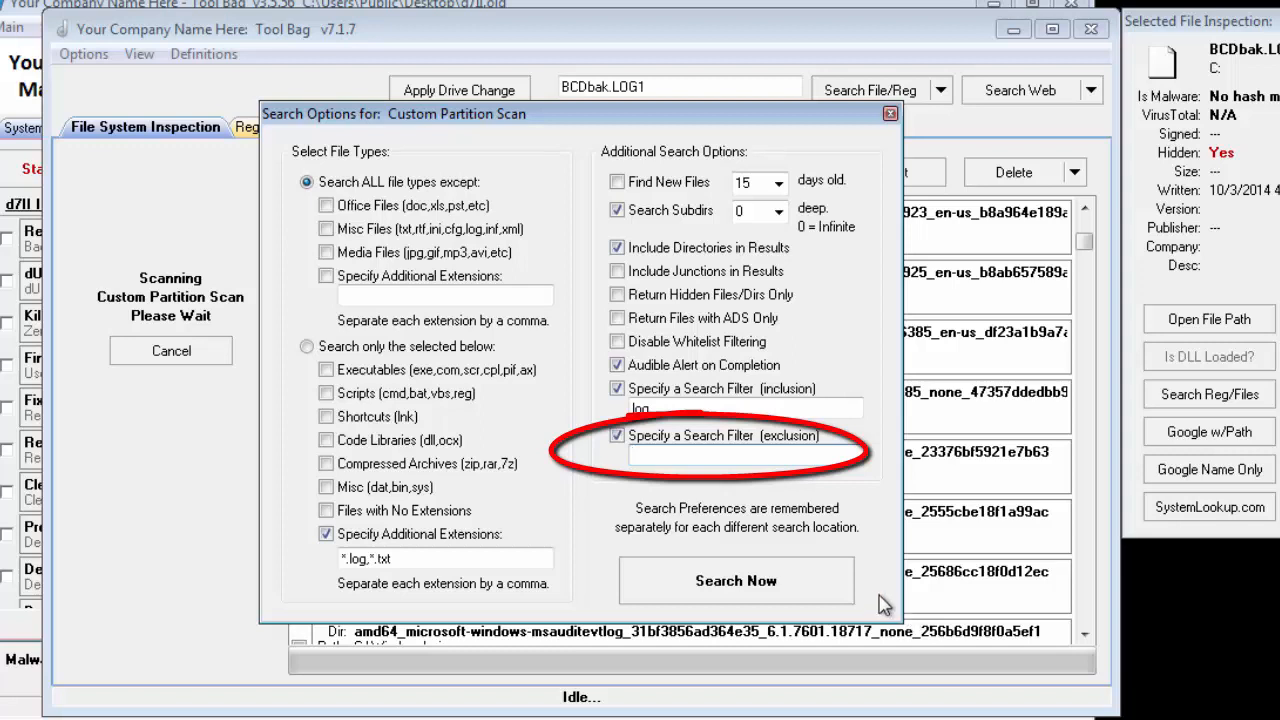
{"action": "left_click", "coordinate": [890, 116]}
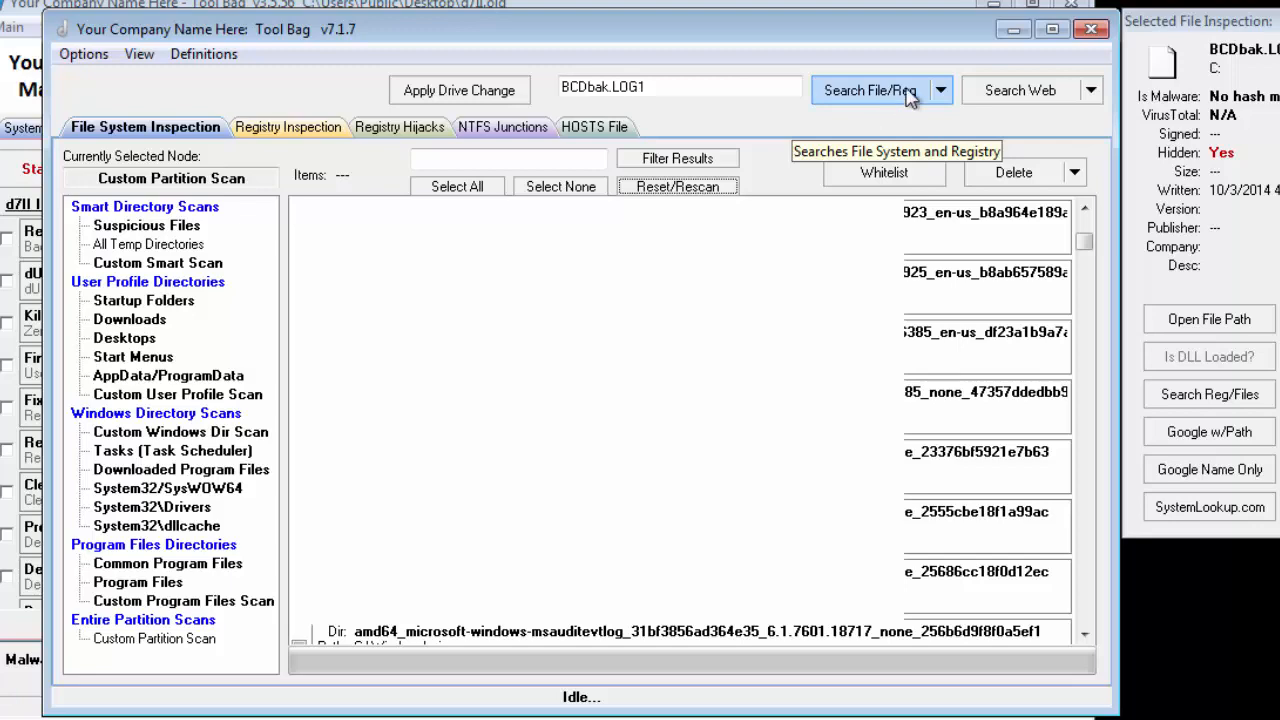
{"action": "left_click", "coordinate": [1090, 29]}
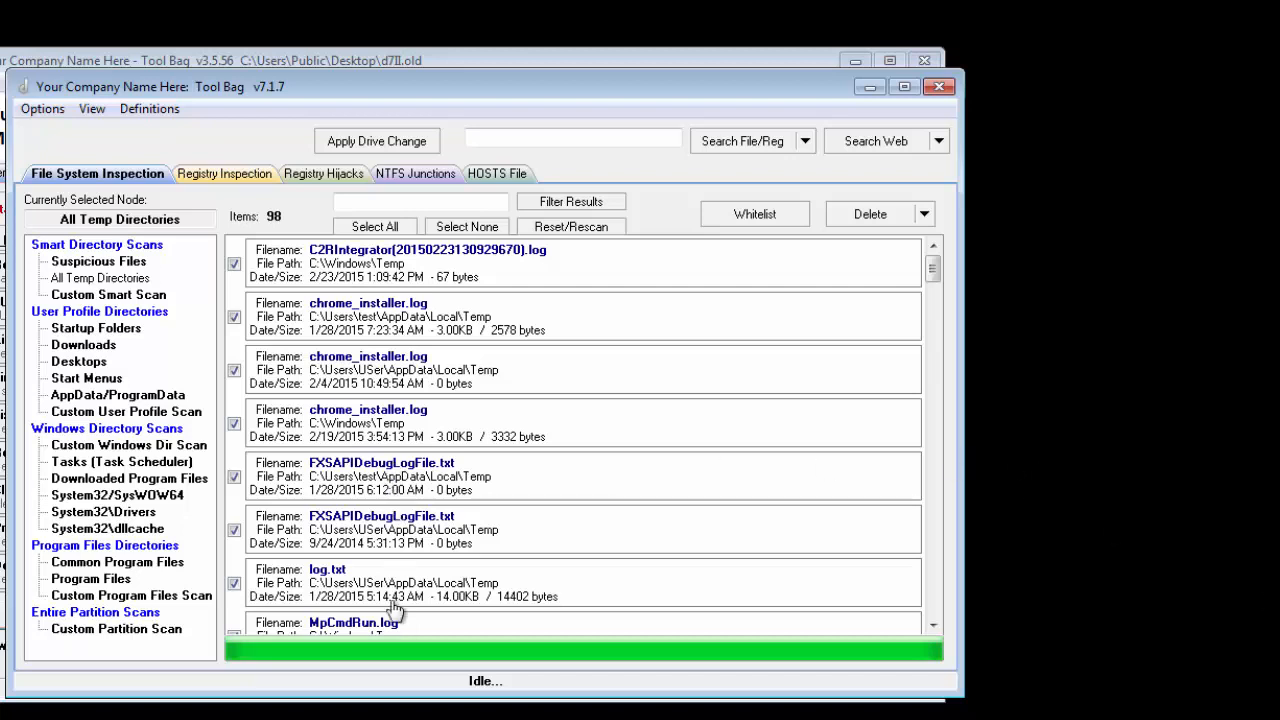
Show the C:\Windows\Temp chrome_installer.log in Explorer, once from its results entry and once from its file inspection details
{"action": "left_click", "coordinate": [463, 422]}
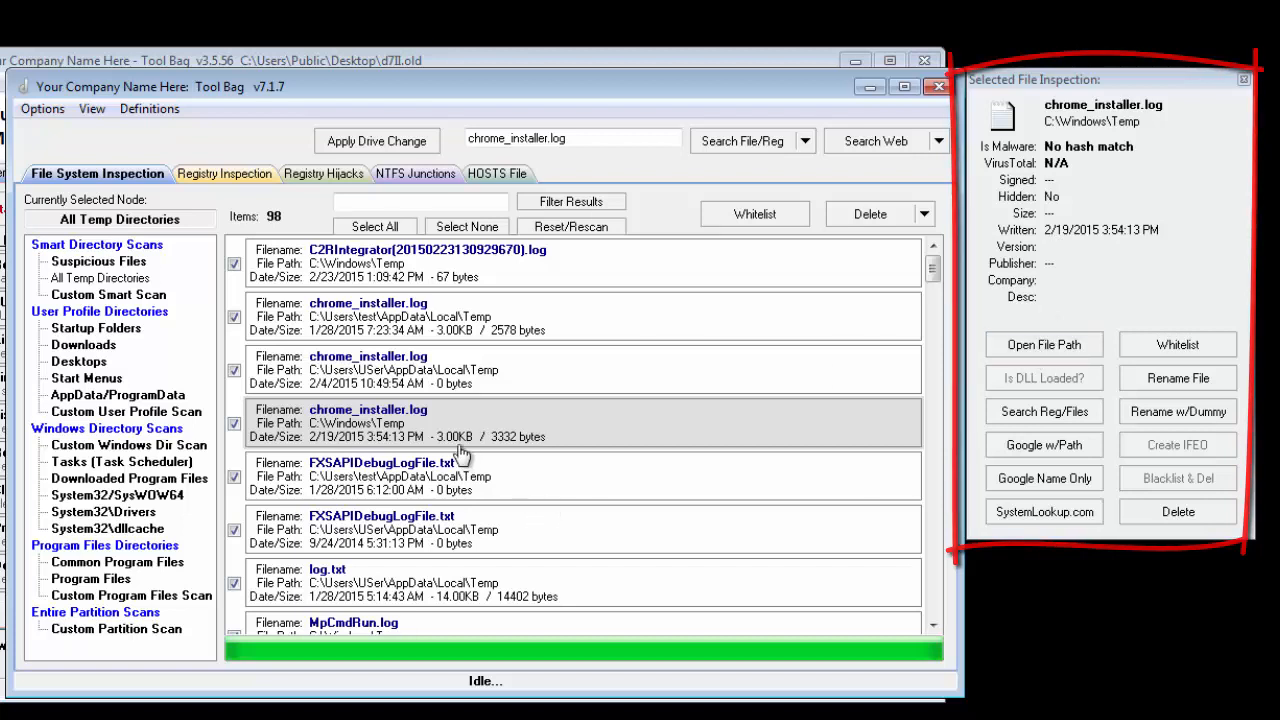
{"action": "right_click", "coordinate": [480, 418]}
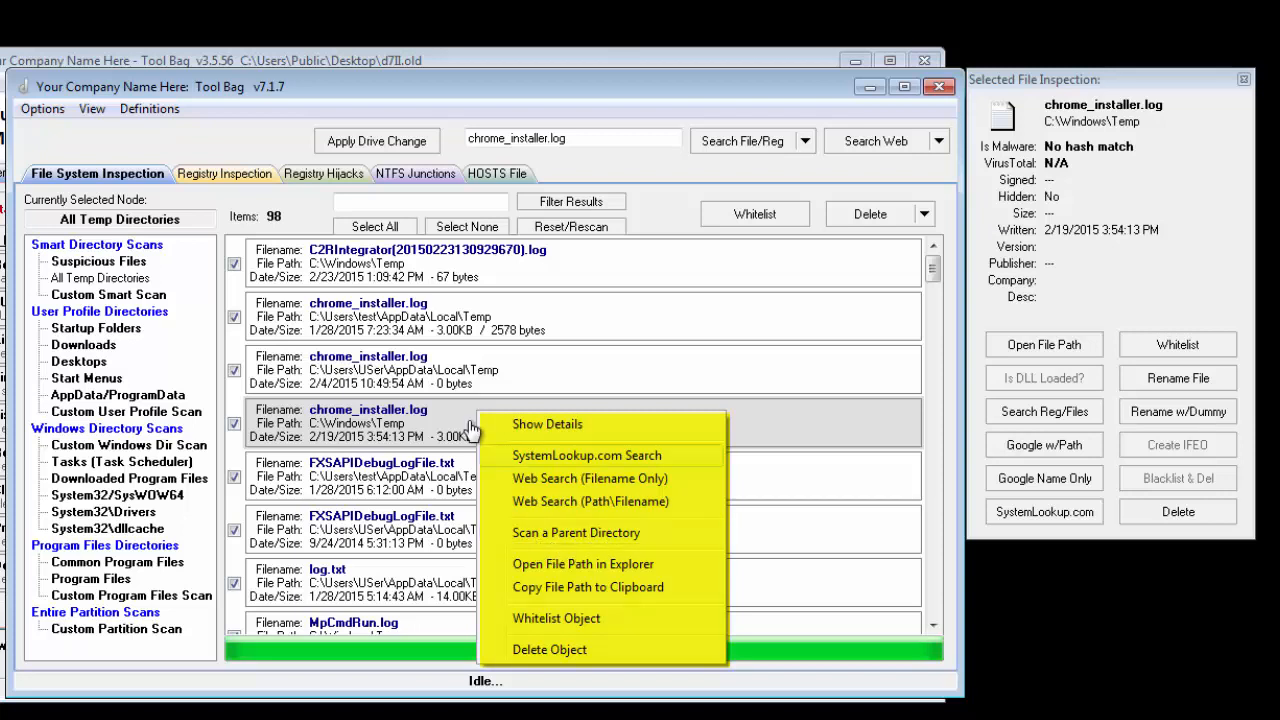
{"action": "right_click", "coordinate": [430, 410]}
{"action": "right_click", "coordinate": [430, 410]}
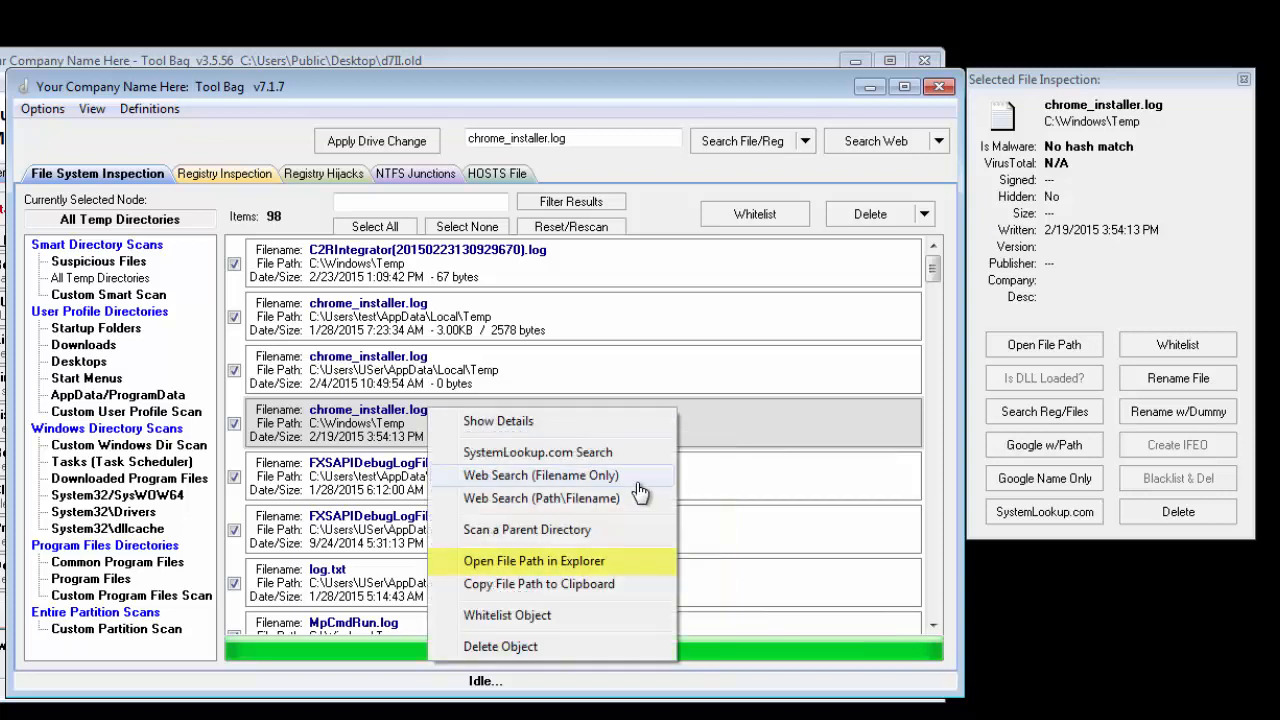
{"action": "left_click", "coordinate": [600, 562]}
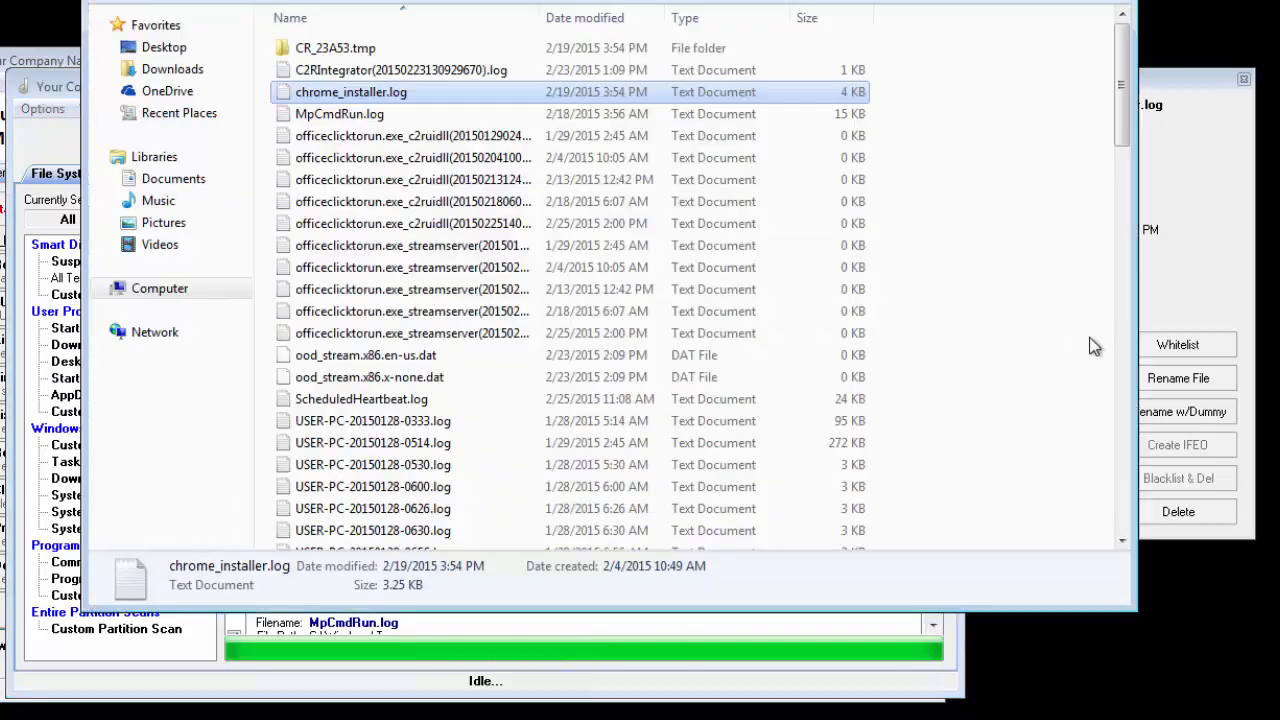
{"action": "left_click", "coordinate": [1168, 311]}
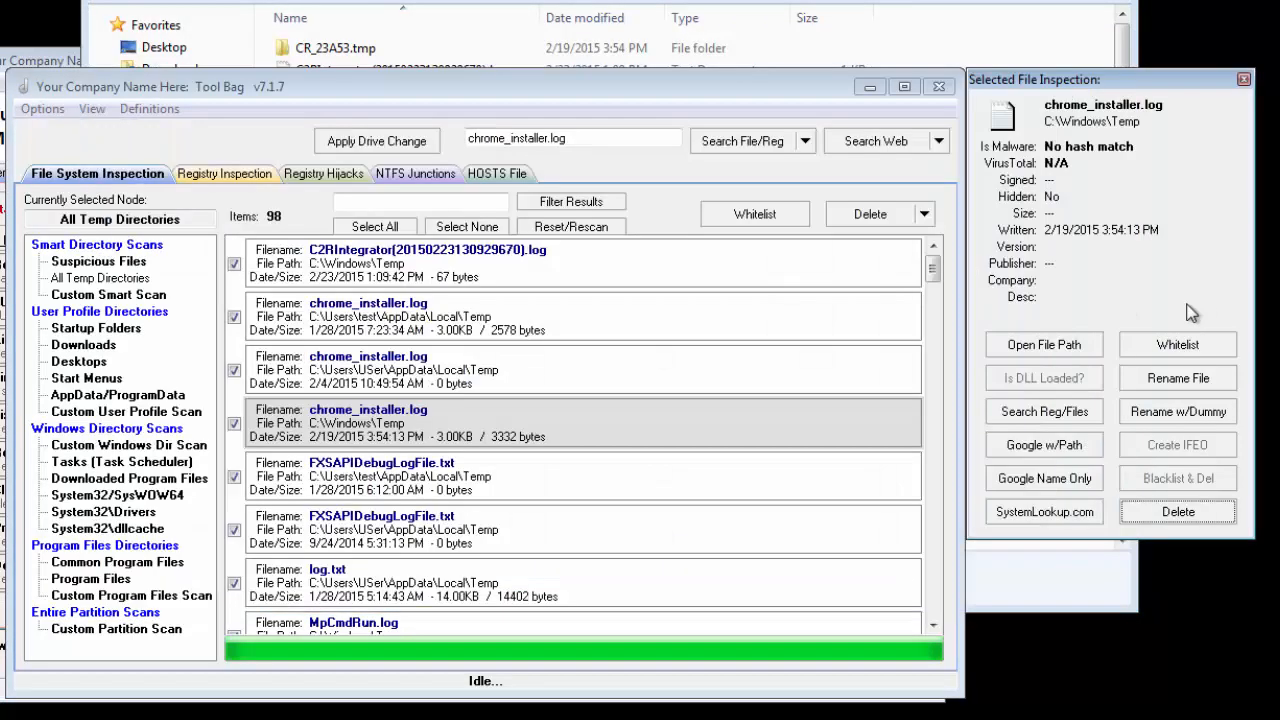
{"action": "left_click", "coordinate": [1054, 350]}
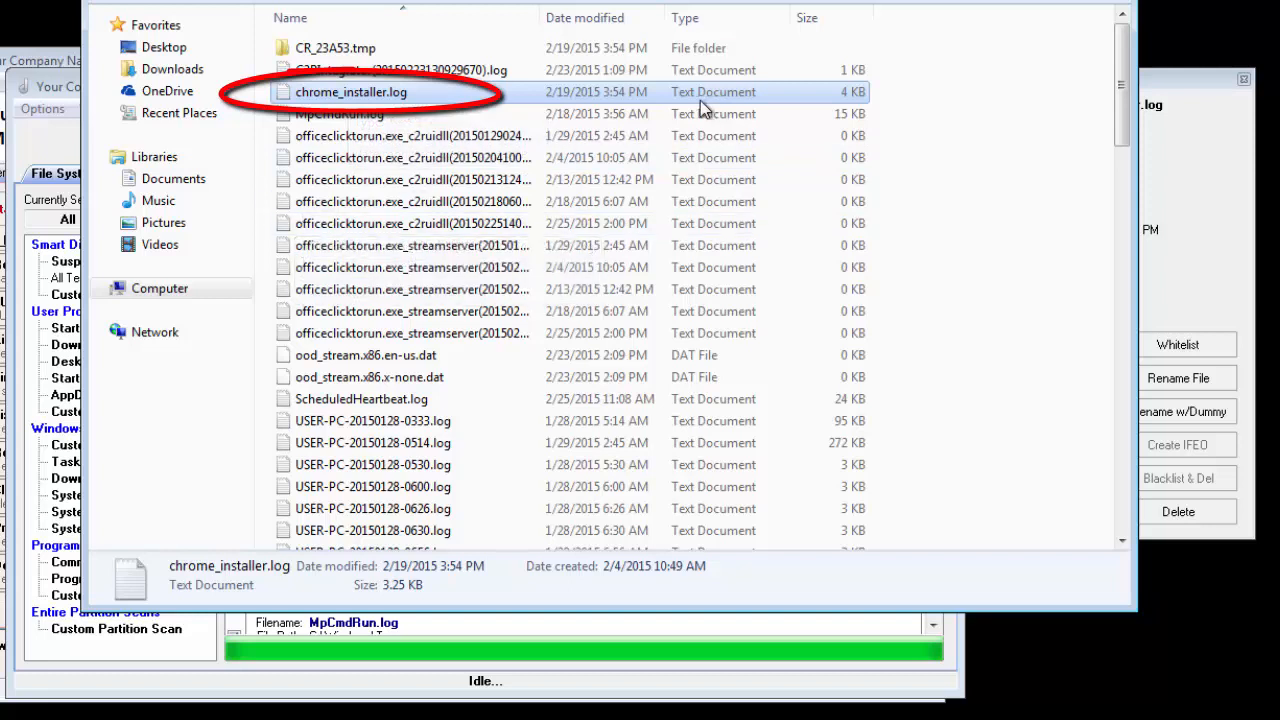
Open chrome_installer.log in Notepad to read its contents, close it, and return to the scan results
{"action": "double_click", "coordinate": [398, 95]}
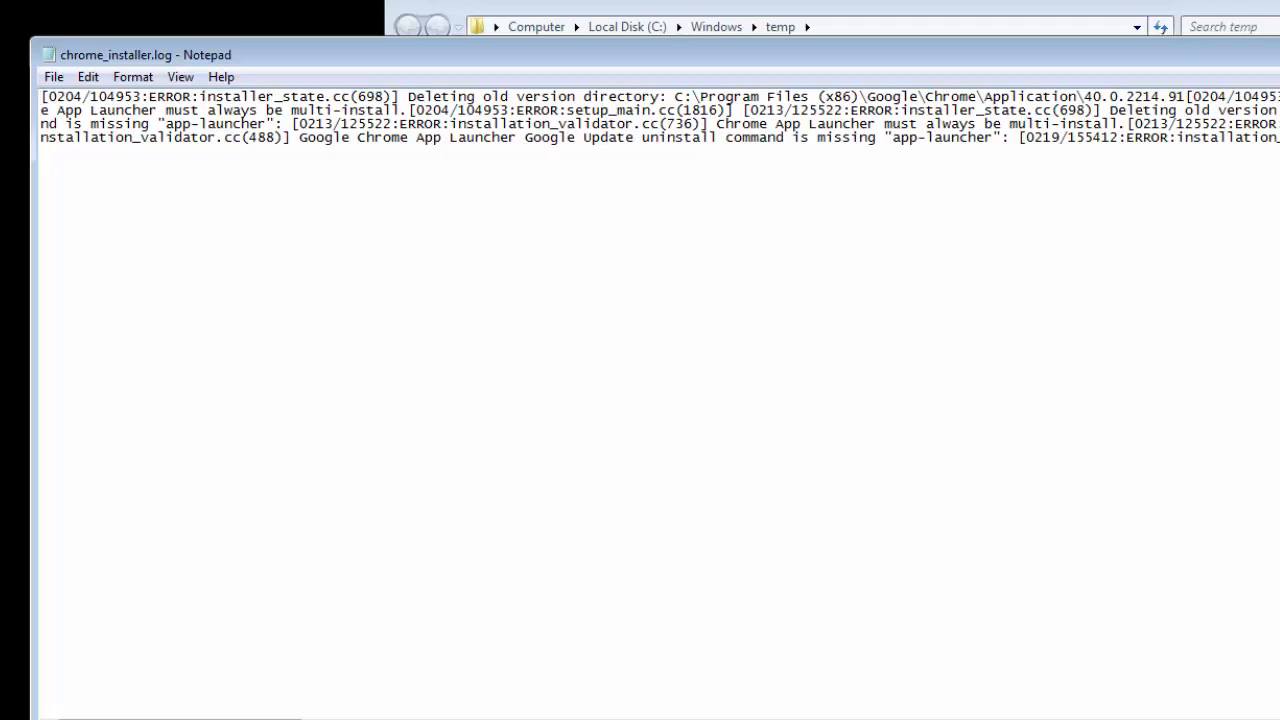
{"action": "key", "text": "alt+F4"}
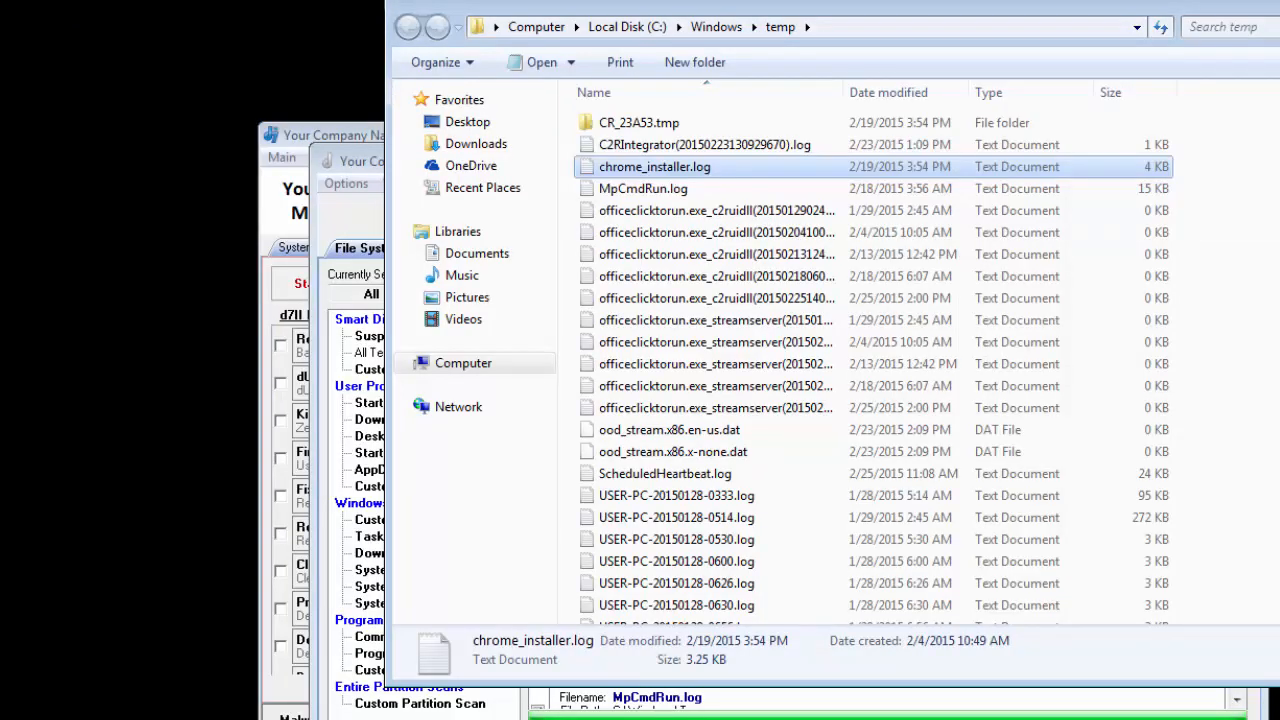
{"action": "key", "text": "alt+Tab"}
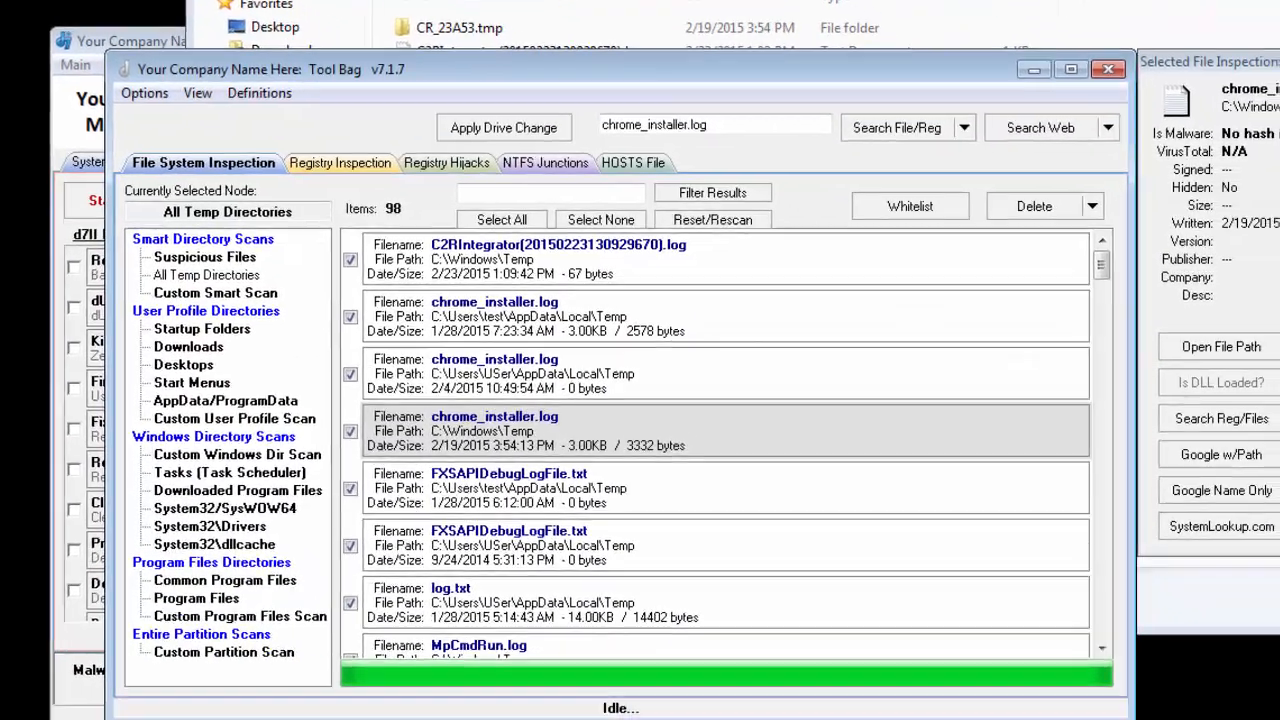